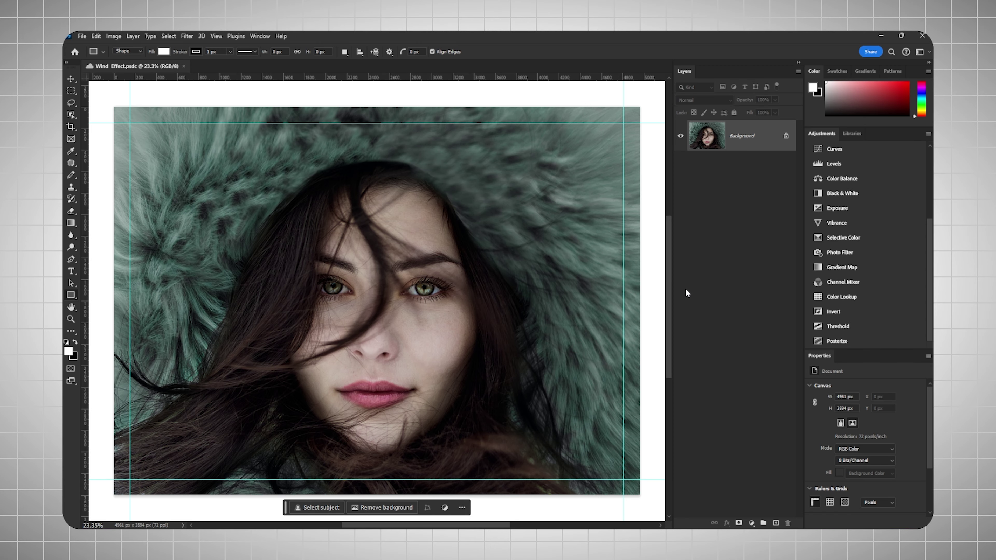
- Merge a portrait copy with a Black & White adjustment into Black & White 1, then duplicate it
{"action": "key", "text": "v"}
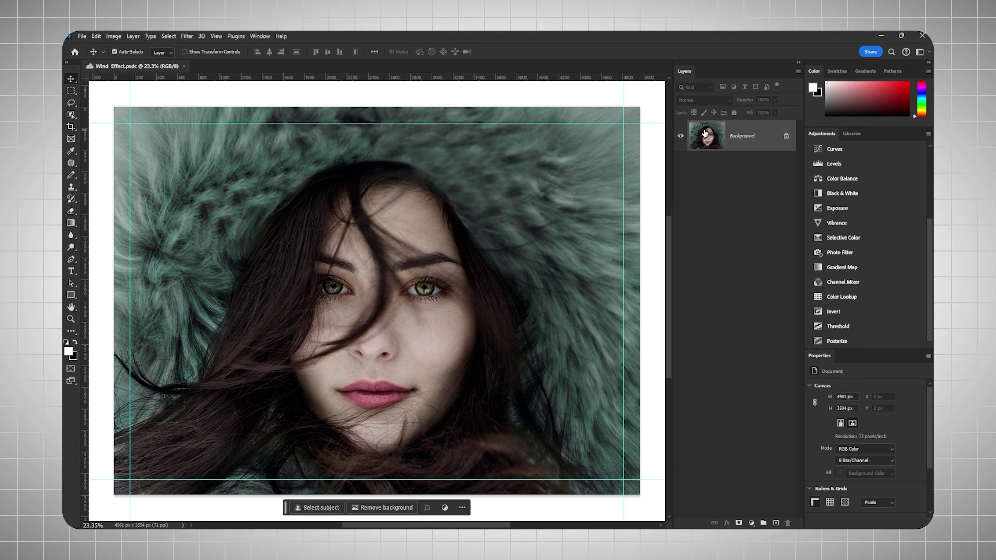
{"action": "key", "text": "ctrl+j"}
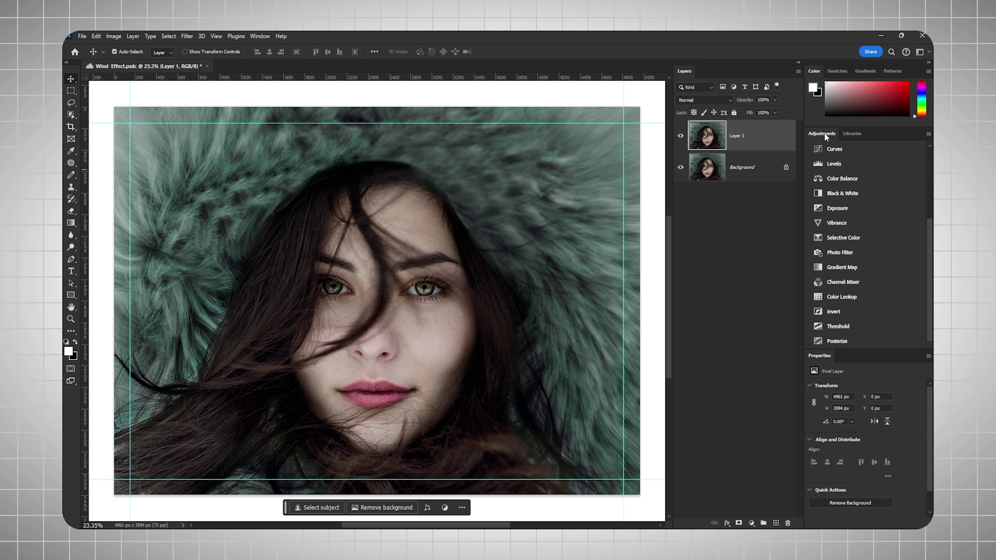
{"action": "left_click", "coordinate": [835, 190]}
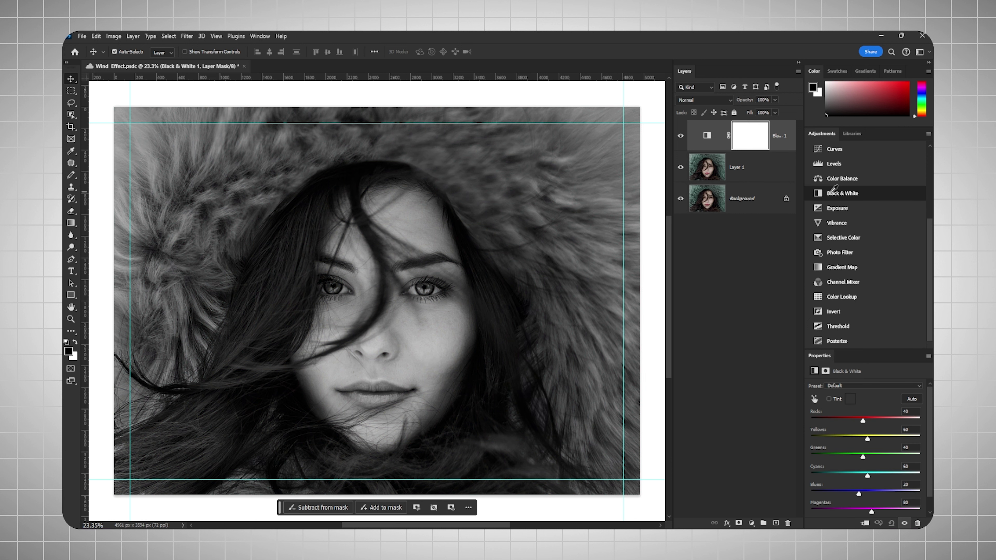
{"action": "left_click", "coordinate": [709, 173]}
{"action": "left_click", "coordinate": [730, 135], "text": "shift"}
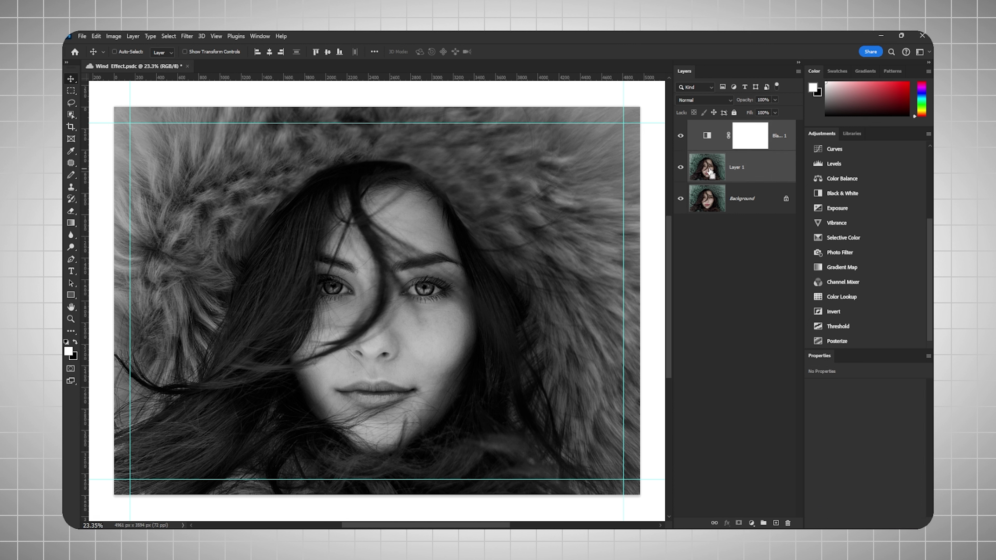
{"action": "key", "text": "ctrl+e"}
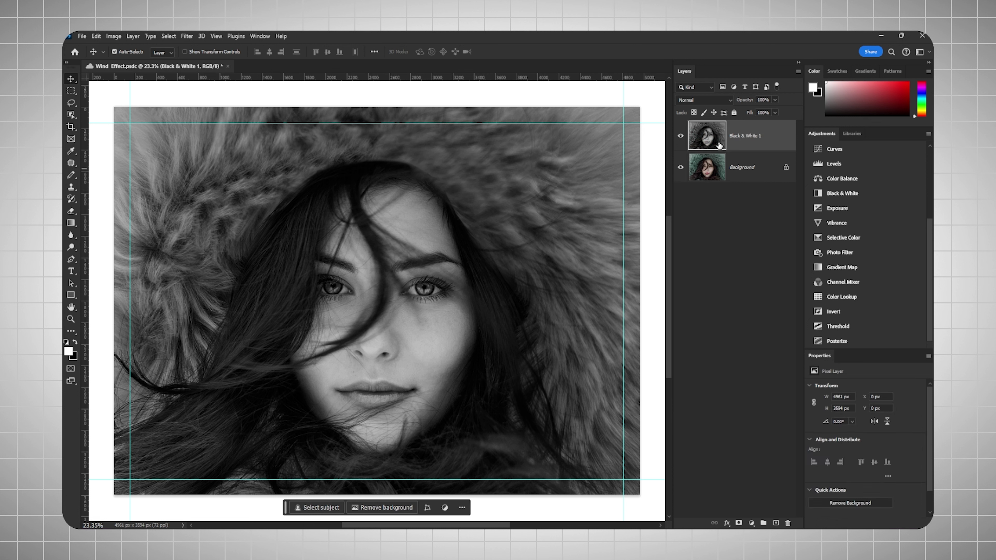
{"action": "key", "text": "ctrl+j"}
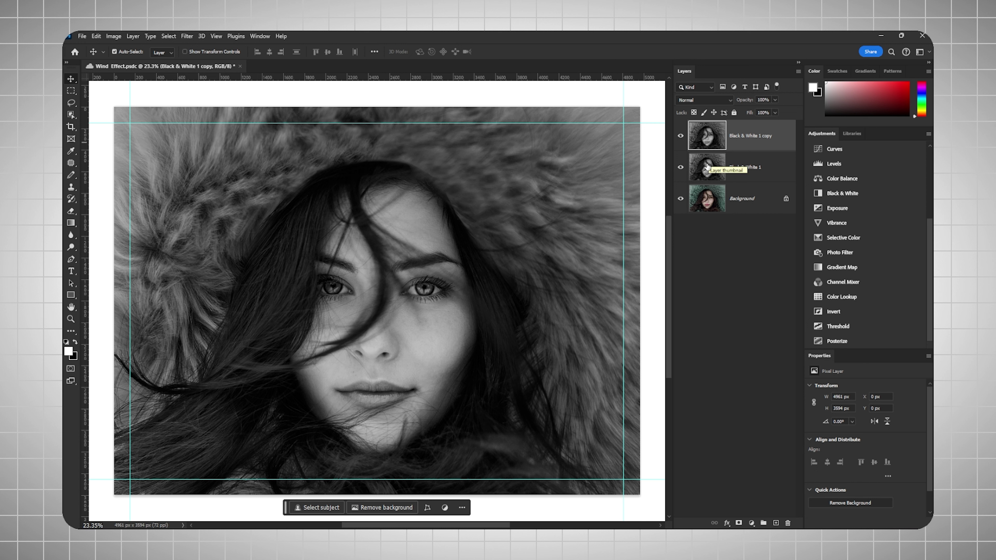
- Hide Black & White 1 and clip new Invert and Levels adjustments to its copy
{"action": "left_click", "coordinate": [681, 167]}
{"action": "left_click", "coordinate": [843, 310]}
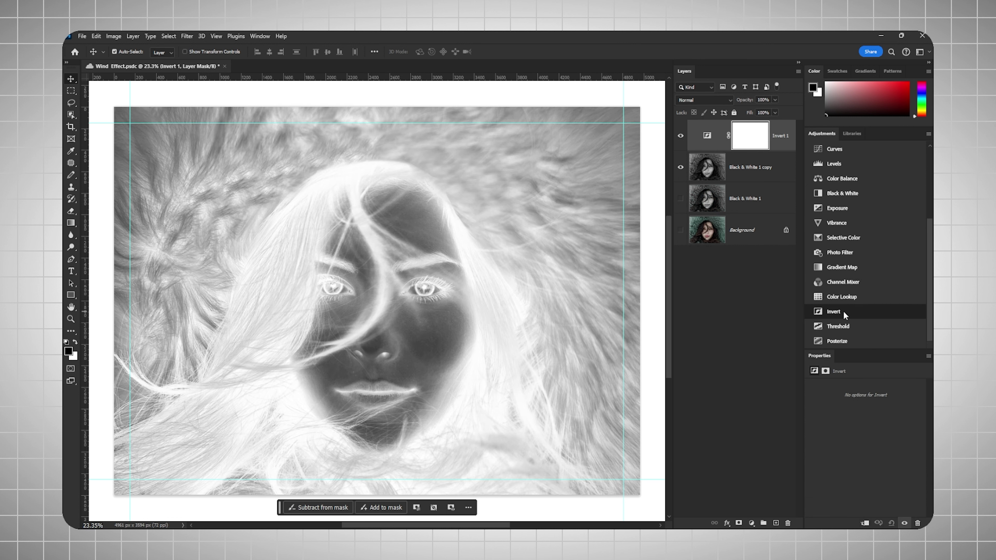
{"action": "left_click", "coordinate": [829, 166]}
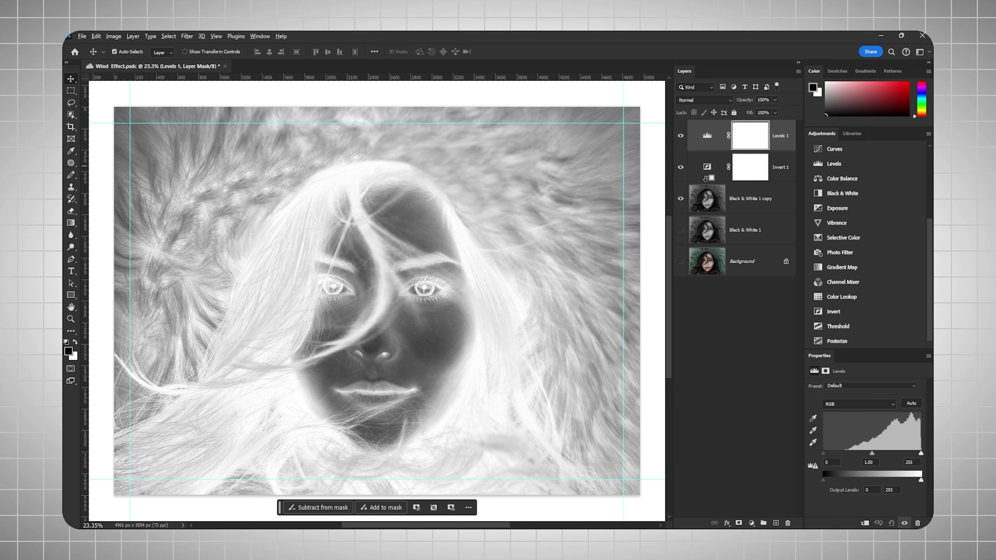
{"action": "left_click", "coordinate": [709, 182], "text": "alt"}
{"action": "left_click", "coordinate": [708, 148], "text": "alt"}
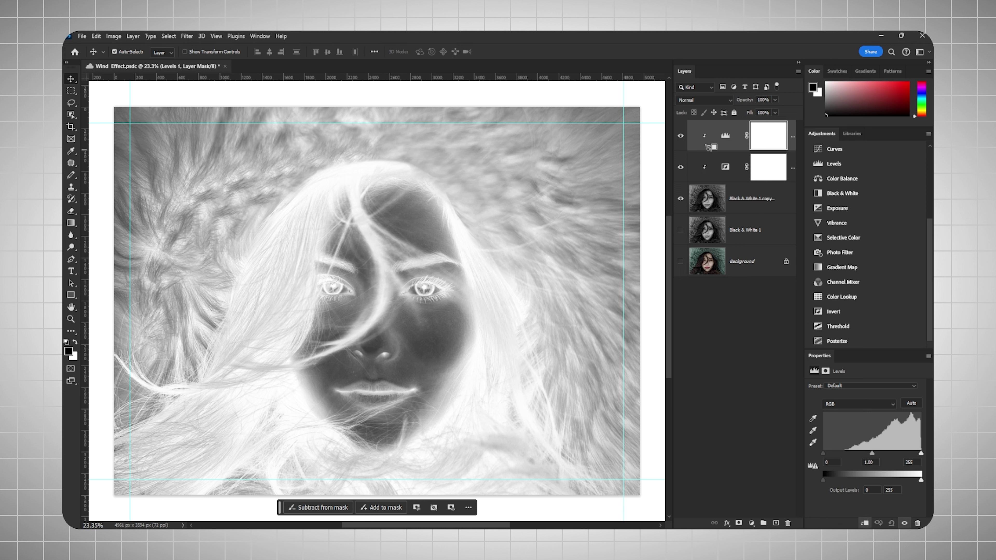
- Set the Levels midtone to about 0.80 and raise the input levels for stronger contrast
{"action": "left_click", "coordinate": [728, 137]}
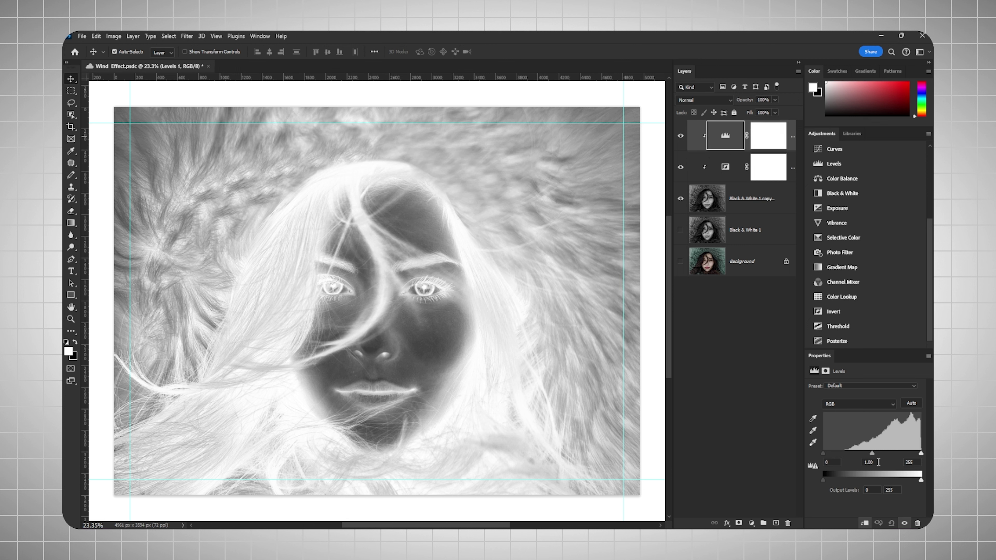
{"action": "left_click_drag", "start_coordinate": [872, 455], "coordinate": [911, 455]}
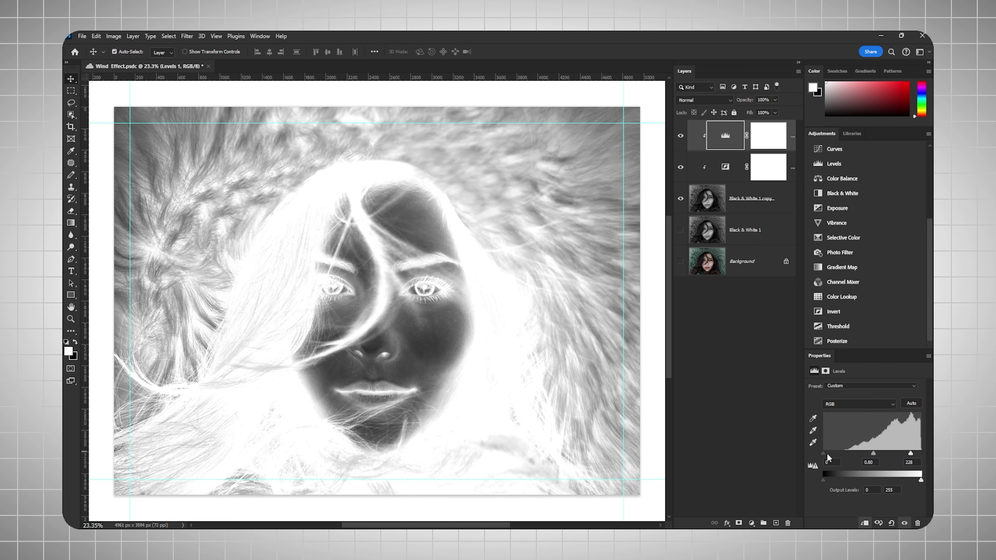
{"action": "left_click_drag", "start_coordinate": [826, 457], "coordinate": [873, 456]}
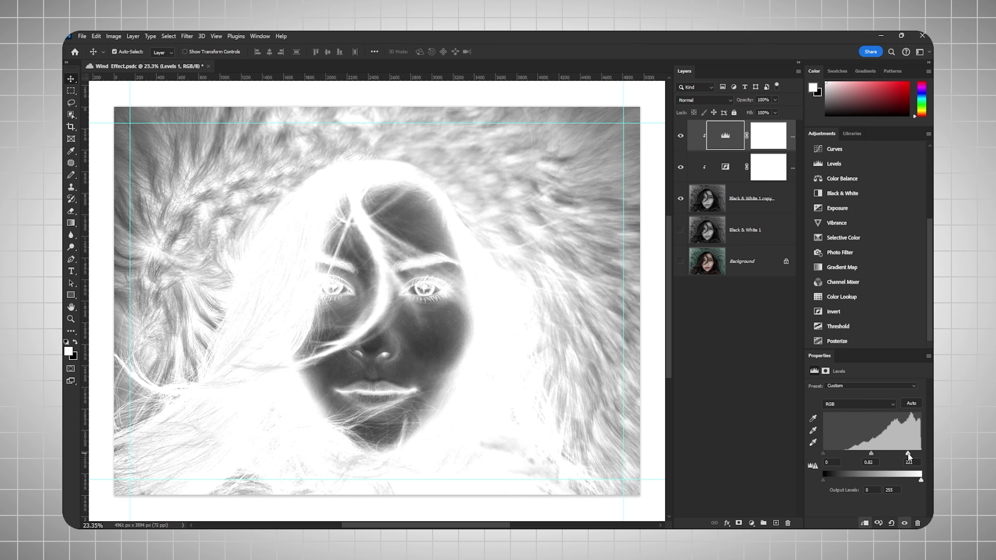
{"action": "left_click", "coordinate": [749, 329]}
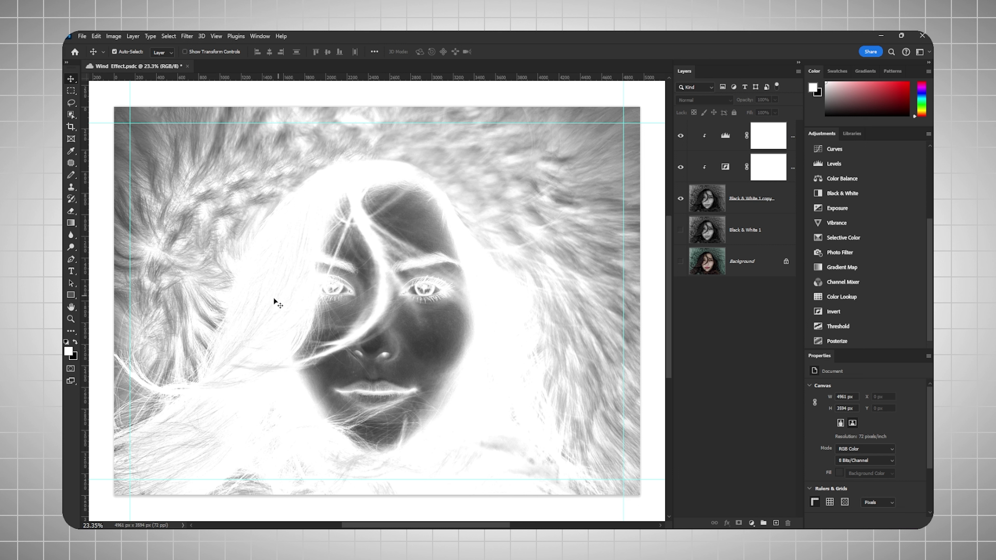
- Draw a rectangle across the portrait's eyes
{"action": "left_click", "coordinate": [71, 295]}
{"action": "left_click", "coordinate": [90, 295]}
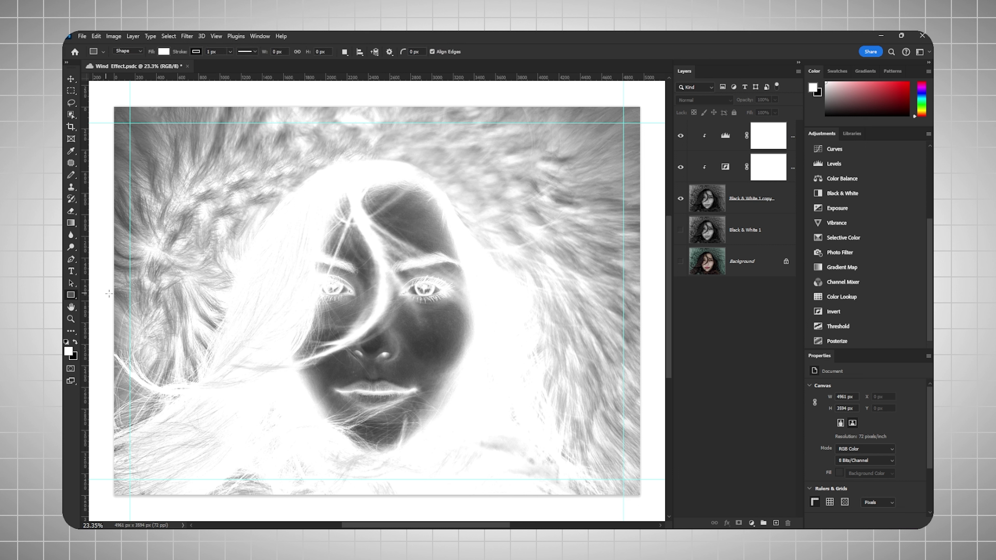
{"action": "left_click_drag", "start_coordinate": [255, 246], "coordinate": [491, 336]}
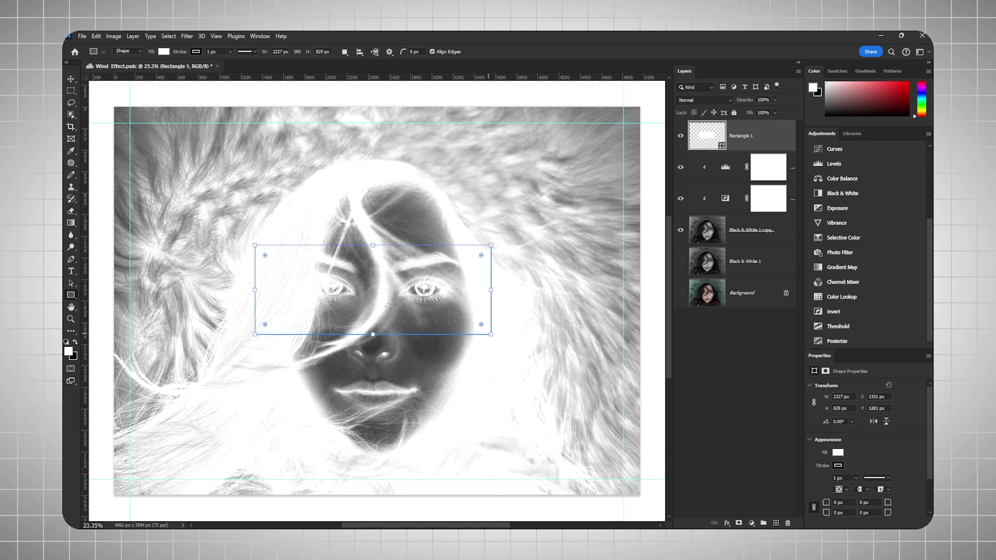
{"action": "key", "text": "v"}
{"action": "left_click_drag", "start_coordinate": [386, 303], "coordinate": [387, 299]}
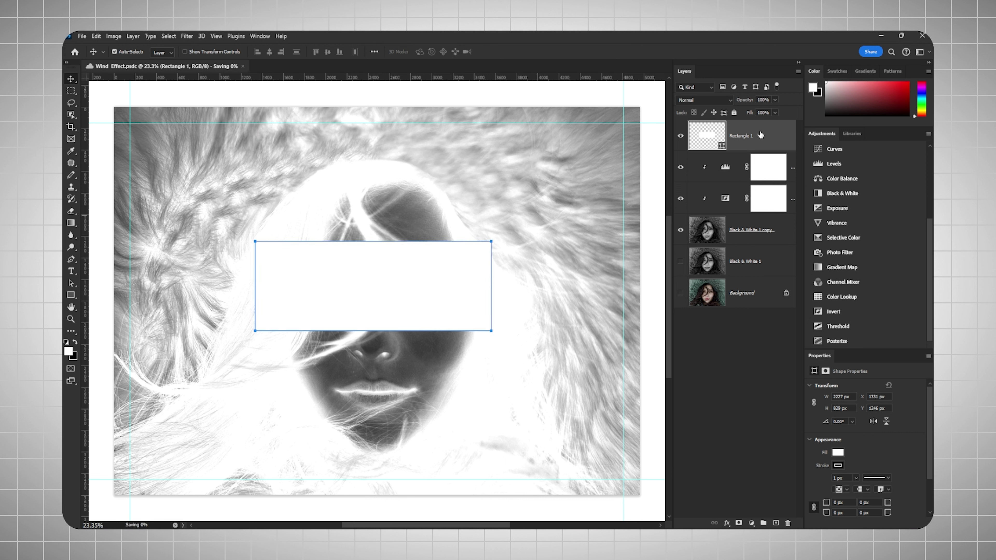
- Clip the inverted copy to the rectangle, show Black & White 1, and tilt the rectangle about -1.4°
{"action": "left_click_drag", "start_coordinate": [758, 145], "coordinate": [759, 235]}
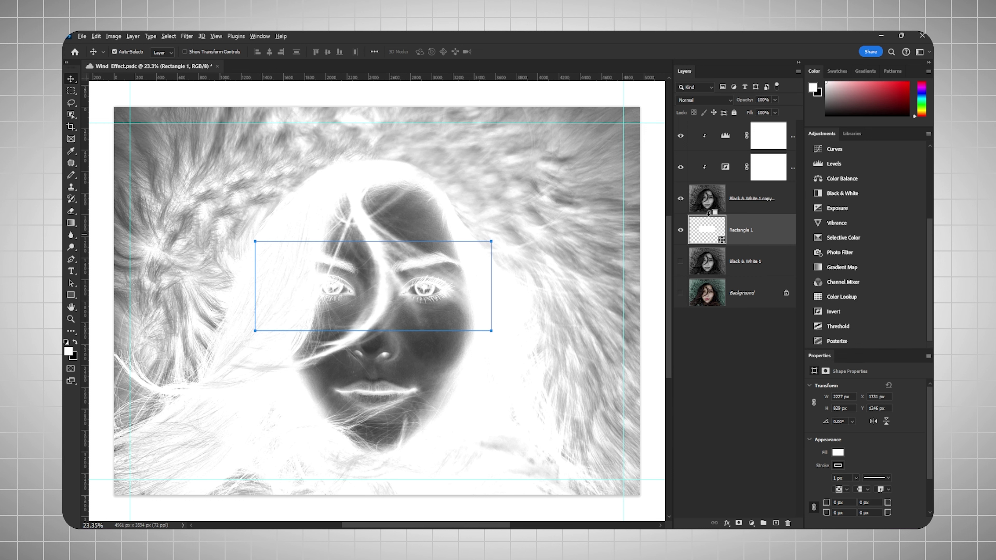
{"action": "left_click", "coordinate": [713, 216], "text": "alt"}
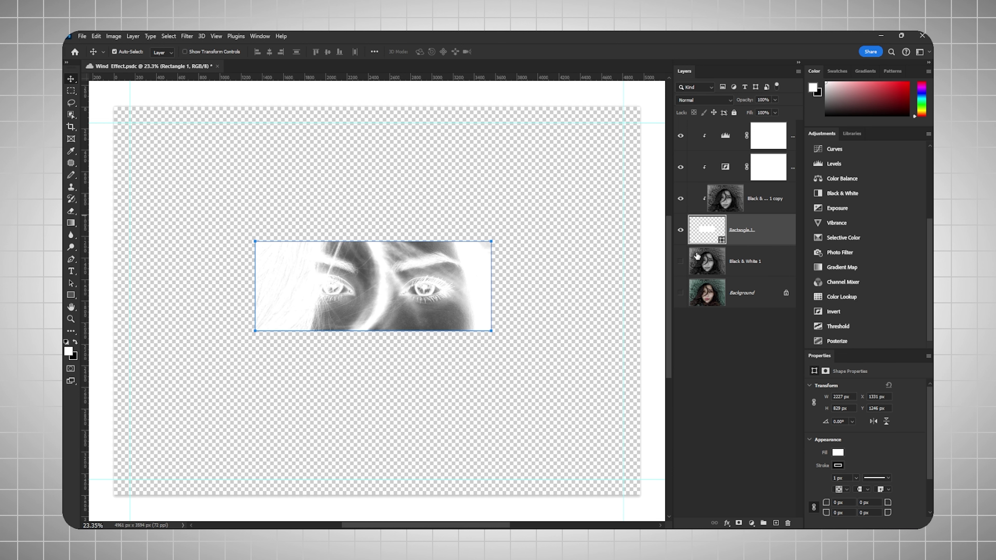
{"action": "left_click", "coordinate": [681, 262]}
{"action": "key", "text": "ctrl+t"}
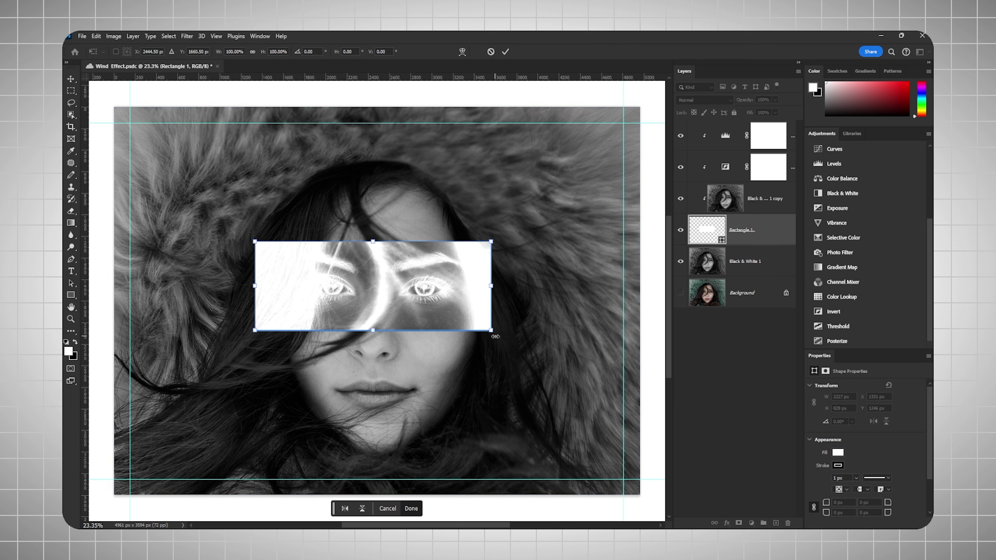
{"action": "left_click_drag", "start_coordinate": [498, 338], "coordinate": [504, 338]}
{"action": "key", "text": "Return"}
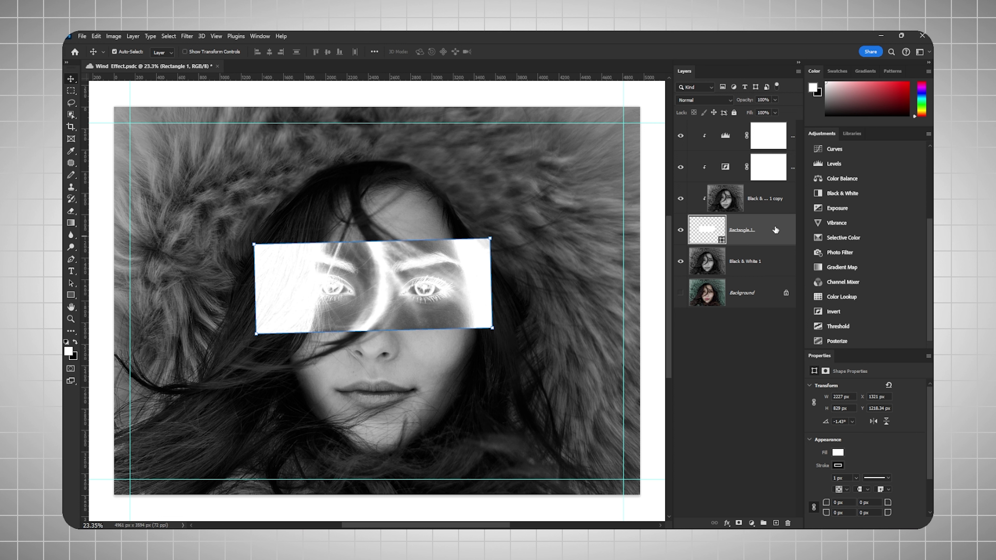
- Convert the eye strip to a smart object and apply Wind blowing from the left
{"action": "left_click", "coordinate": [187, 35]}
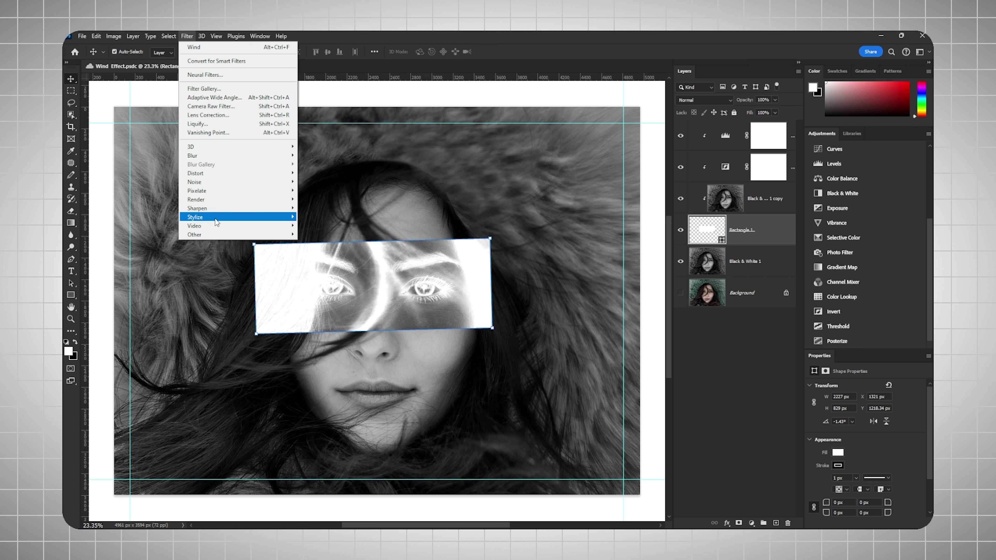
{"action": "mouse_move", "coordinate": [215, 222]}
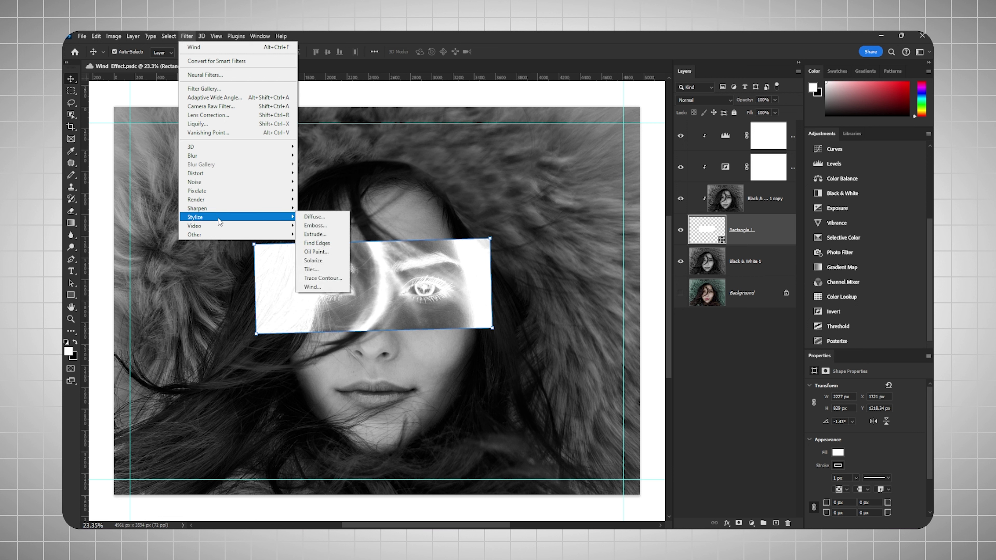
{"action": "left_click", "coordinate": [312, 287]}
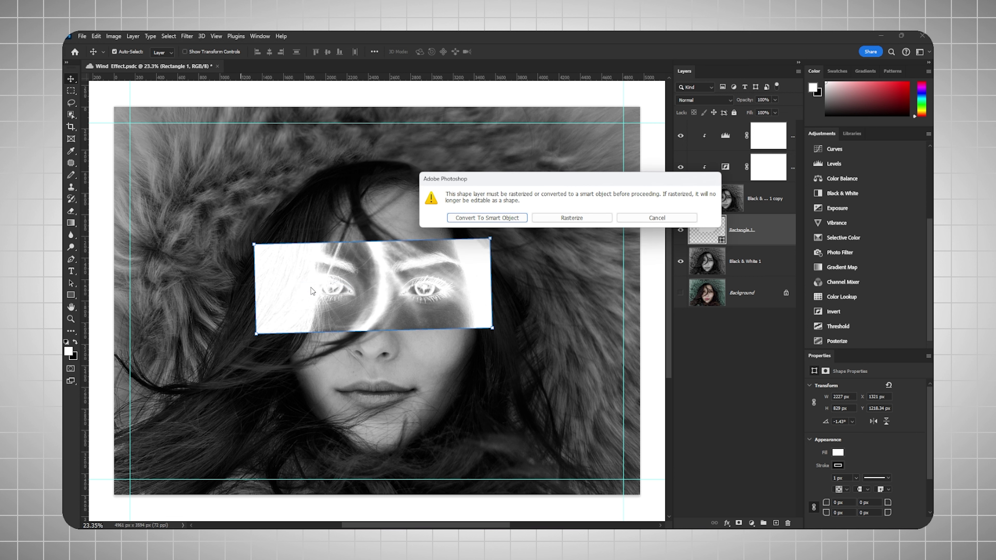
{"action": "left_click", "coordinate": [483, 218]}
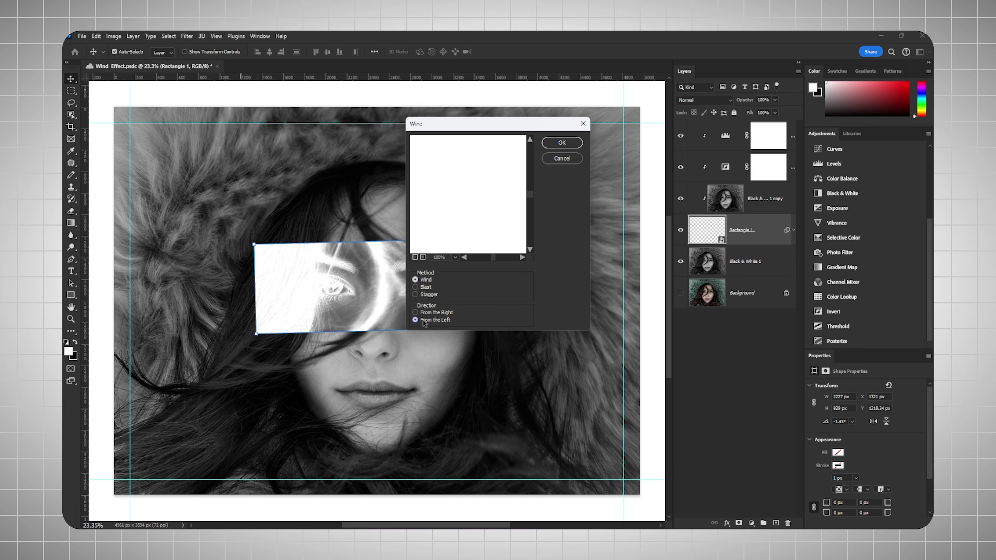
{"action": "left_click", "coordinate": [562, 142]}
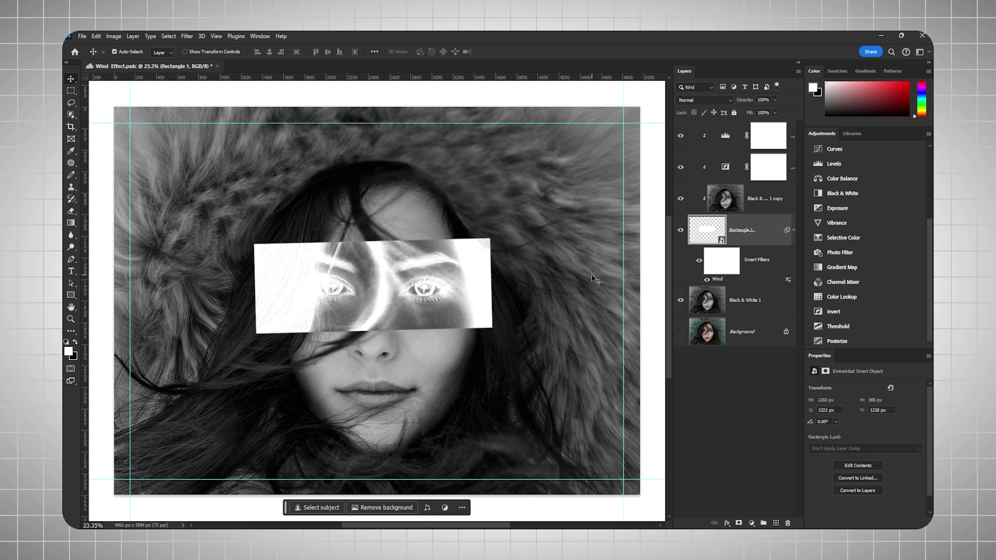
- Repeat the Wind filter several more times for stronger streaks
{"action": "left_click", "coordinate": [187, 36]}
{"action": "left_click", "coordinate": [196, 68]}
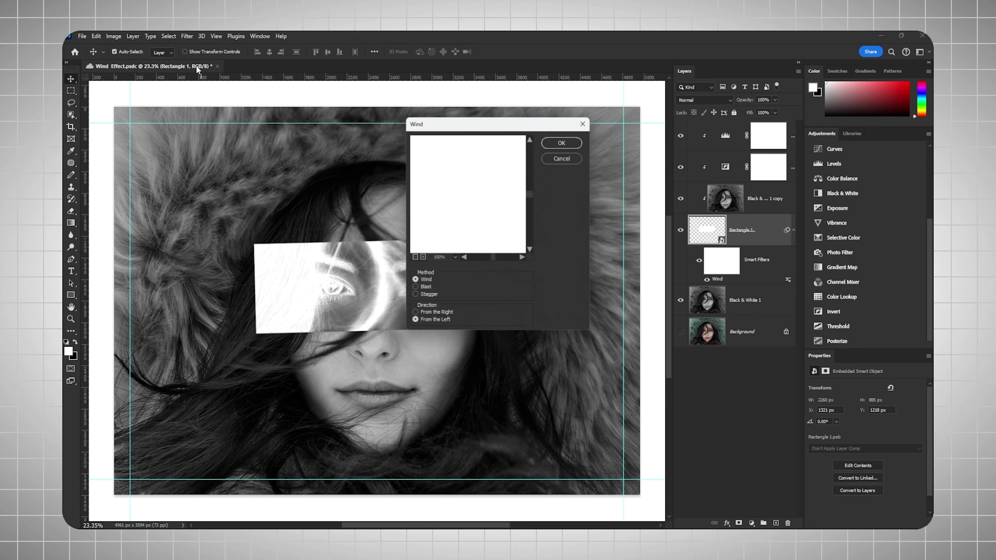
{"action": "key", "text": "Return"}
{"action": "key", "text": "ctrl+alt+f"}
{"action": "key", "text": "Return"}
{"action": "key", "text": "ctrl+alt+f"}
{"action": "key", "text": "ctrl+alt+f"}
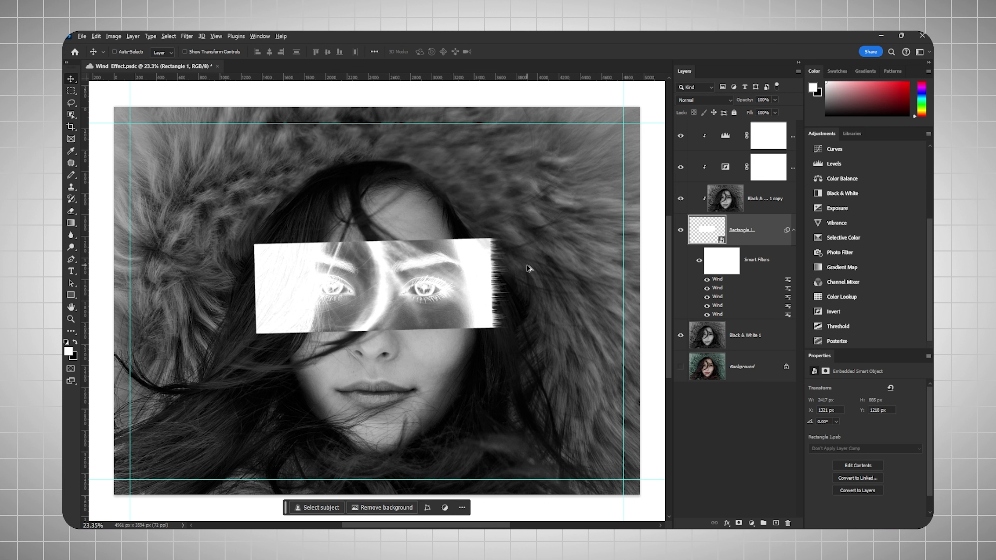
{"action": "key", "text": "ctrl+alt+f"}
{"action": "key", "text": "ctrl+alt+f"}
{"action": "key", "text": "ctrl+alt+f"}
{"action": "key", "text": "ctrl+alt+f"}
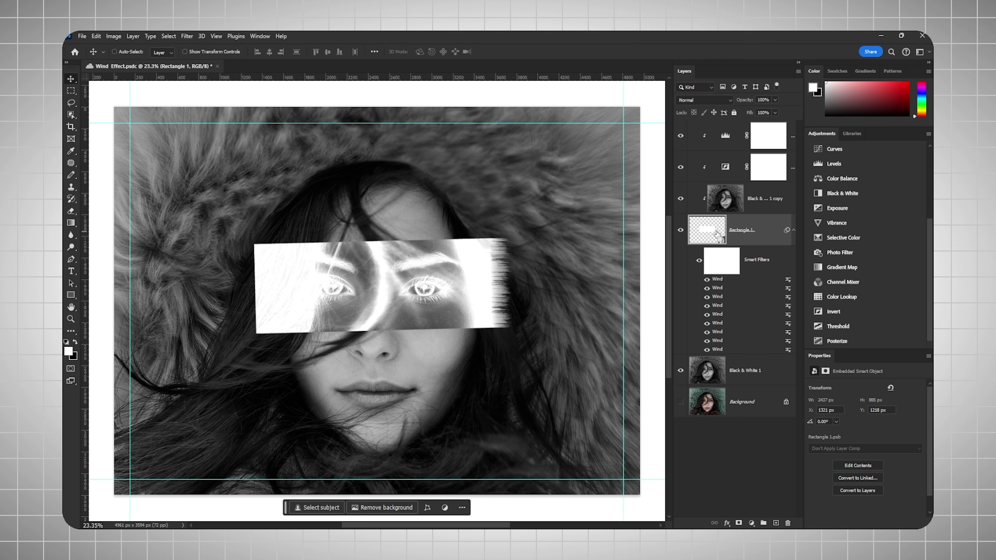
- Duplicate the wind-streaked strip and re-render the copy's first two Wind filters
{"action": "key", "text": "ctrl+j"}
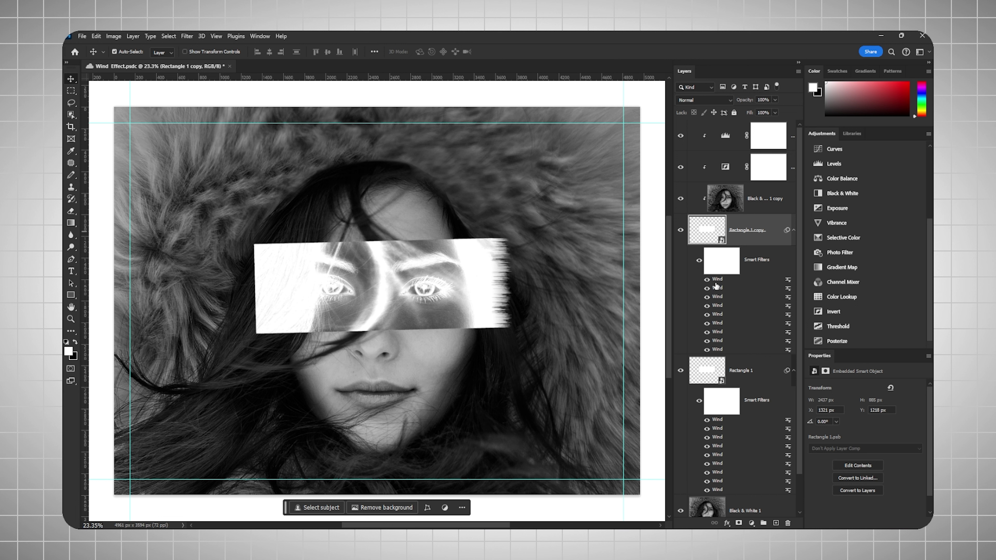
{"action": "left_click_drag", "start_coordinate": [720, 282], "coordinate": [721, 280]}
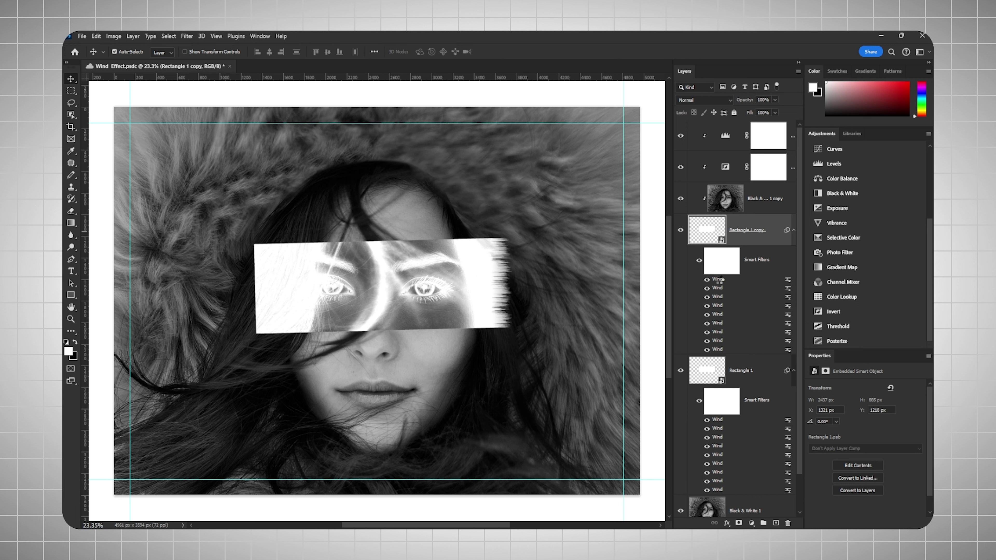
{"action": "double_click", "coordinate": [719, 279]}
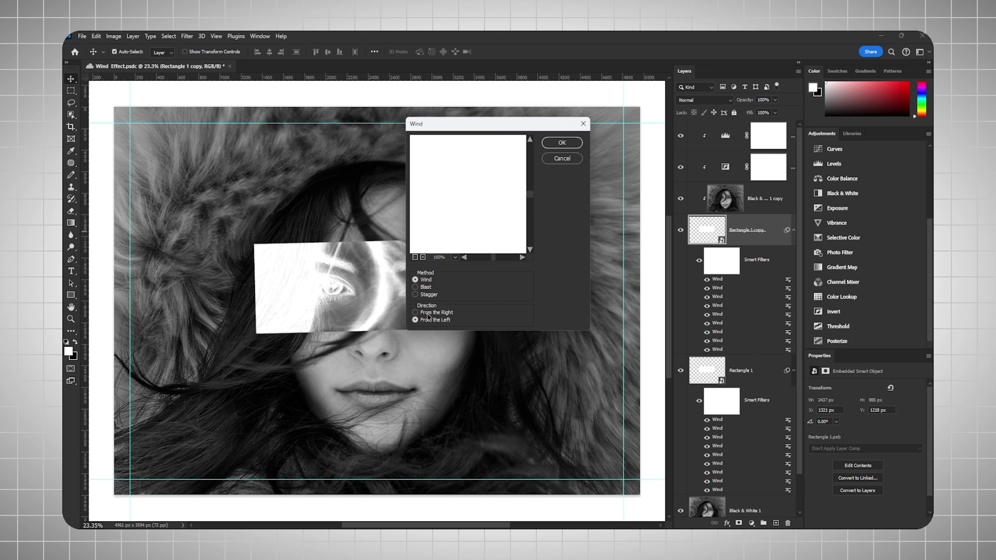
{"action": "left_click", "coordinate": [564, 142]}
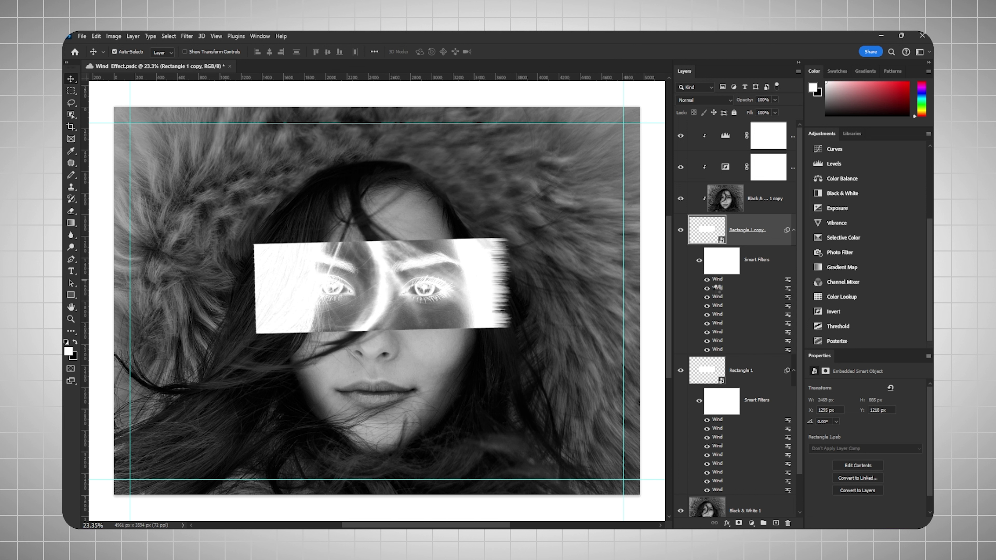
{"action": "double_click", "coordinate": [717, 287]}
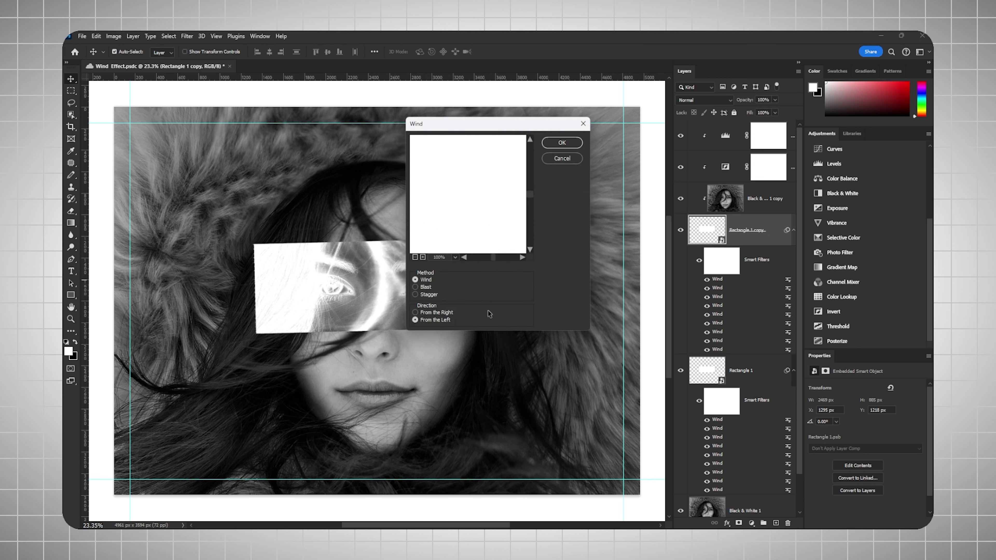
{"action": "left_click", "coordinate": [563, 144]}
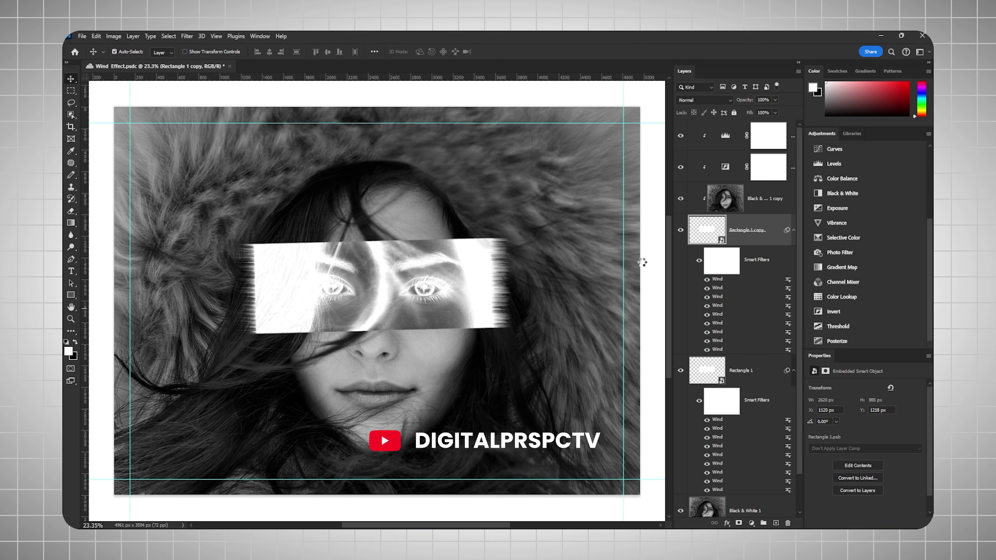
- Re-render the copy's remaining Wind filters so the strip's left edge is streaked too
{"action": "double_click", "coordinate": [717, 305]}
{"action": "key", "text": "Return"}
{"action": "double_click", "coordinate": [717, 323]}
{"action": "key", "text": "Return"}
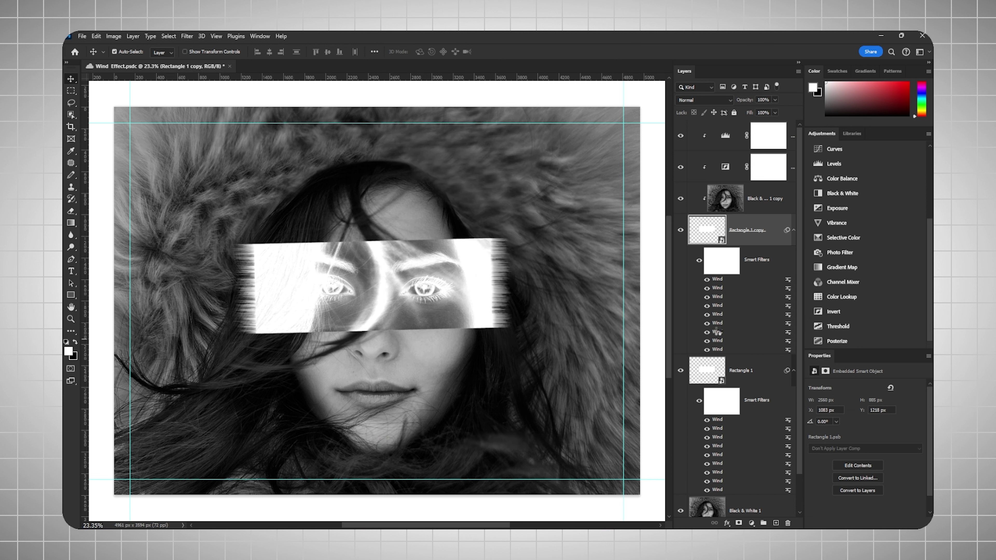
{"action": "double_click", "coordinate": [717, 332]}
{"action": "key", "text": "Return"}
{"action": "double_click", "coordinate": [718, 323]}
{"action": "key", "text": "Return"}
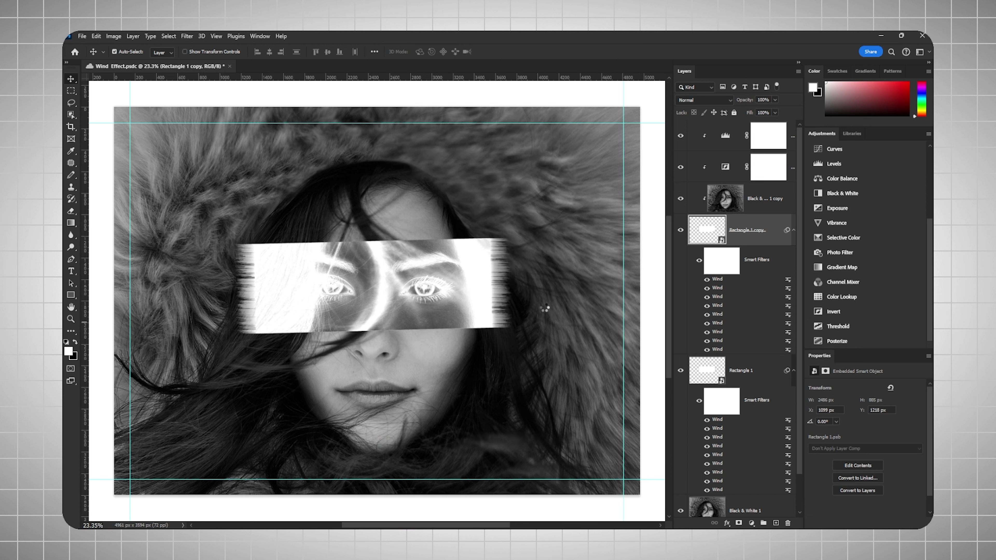
{"action": "left_click", "coordinate": [545, 308]}
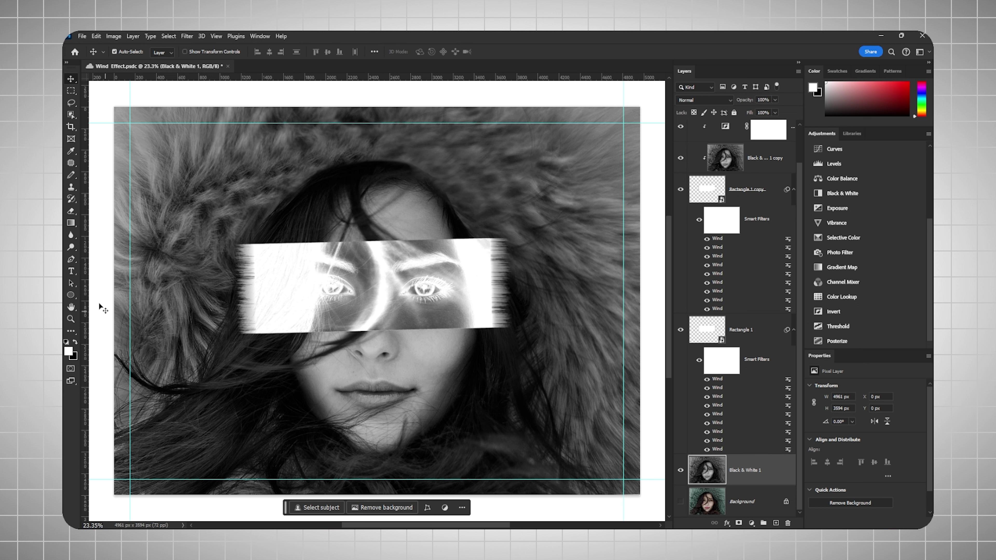
- Draw a 283 px white circle at the top-left guide corner and apply Wind as a smart filter
{"action": "left_click", "coordinate": [71, 295]}
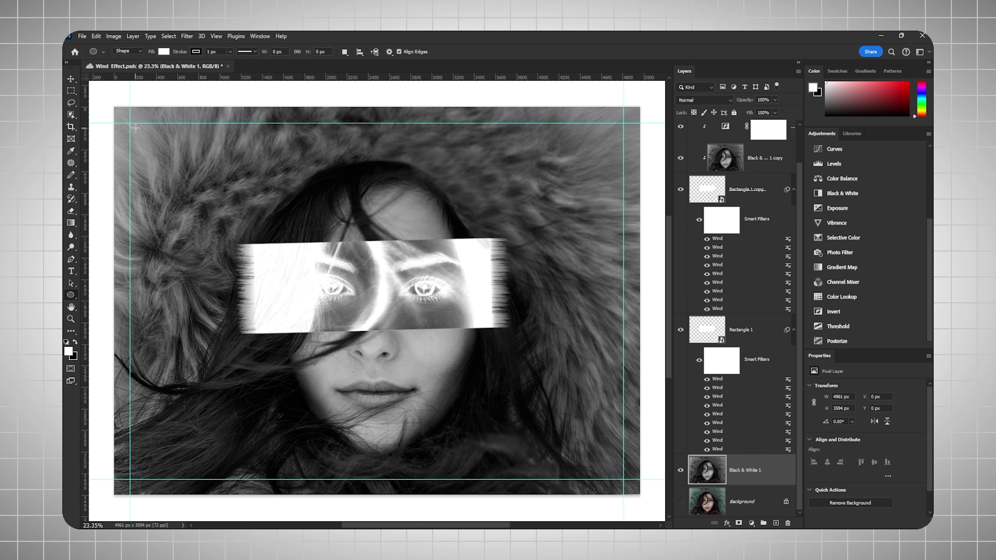
{"action": "mouse_move", "coordinate": [135, 128]}
{"action": "left_mouse_down"}
{"action": "mouse_move", "coordinate": [165, 158]}
{"action": "mouse_move", "coordinate": [146, 142]}
{"action": "left_mouse_up"}
{"action": "key", "text": "v"}
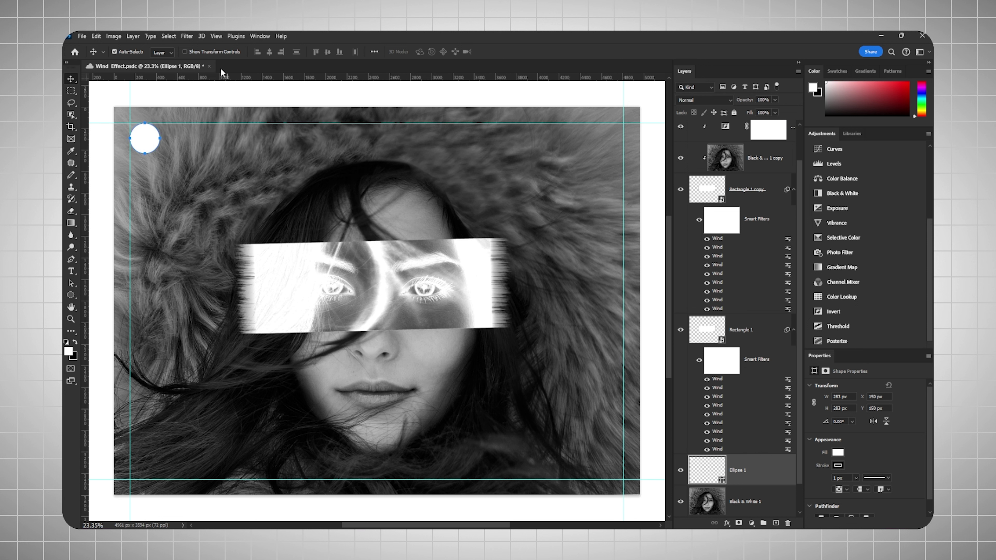
{"action": "left_click", "coordinate": [187, 36]}
{"action": "mouse_move", "coordinate": [200, 217]}
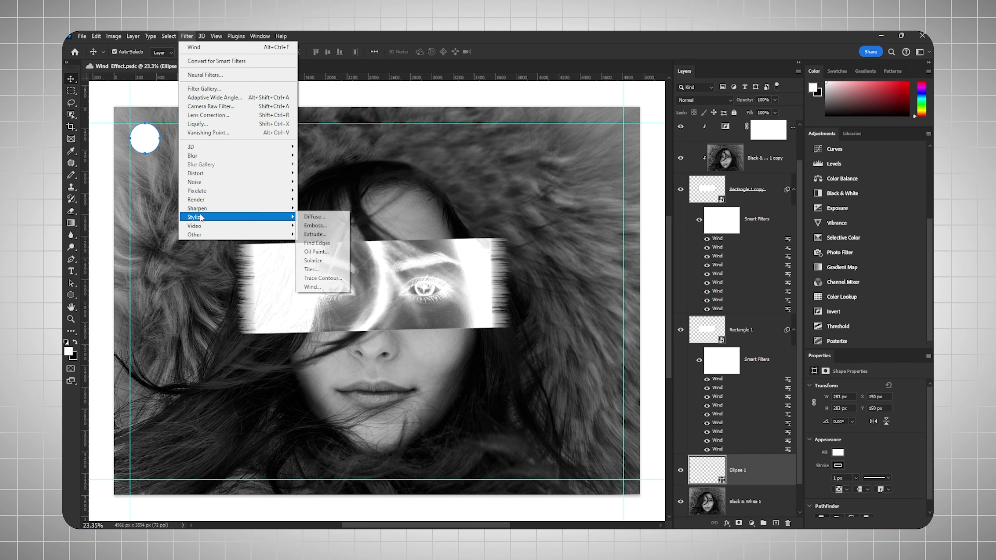
{"action": "left_click", "coordinate": [313, 287]}
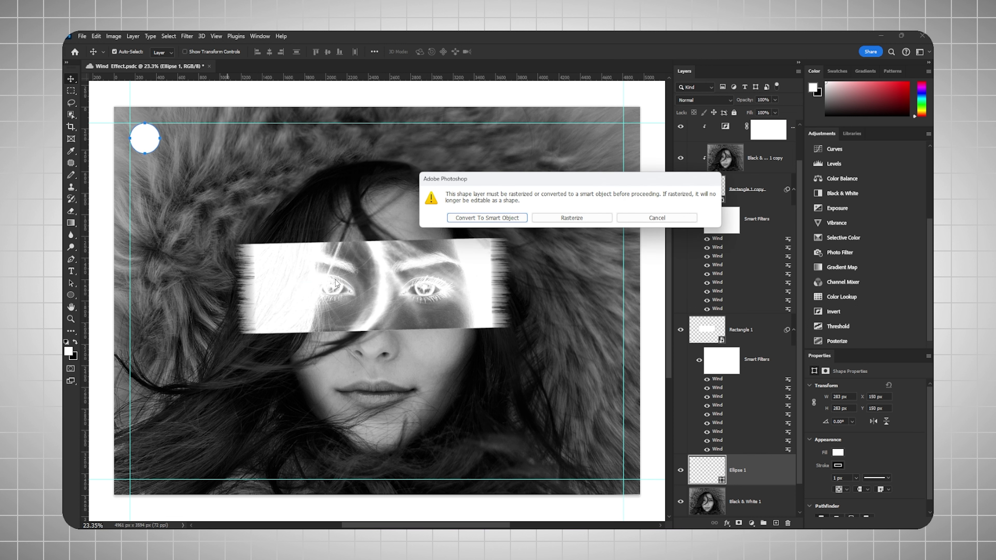
{"action": "left_click", "coordinate": [487, 221]}
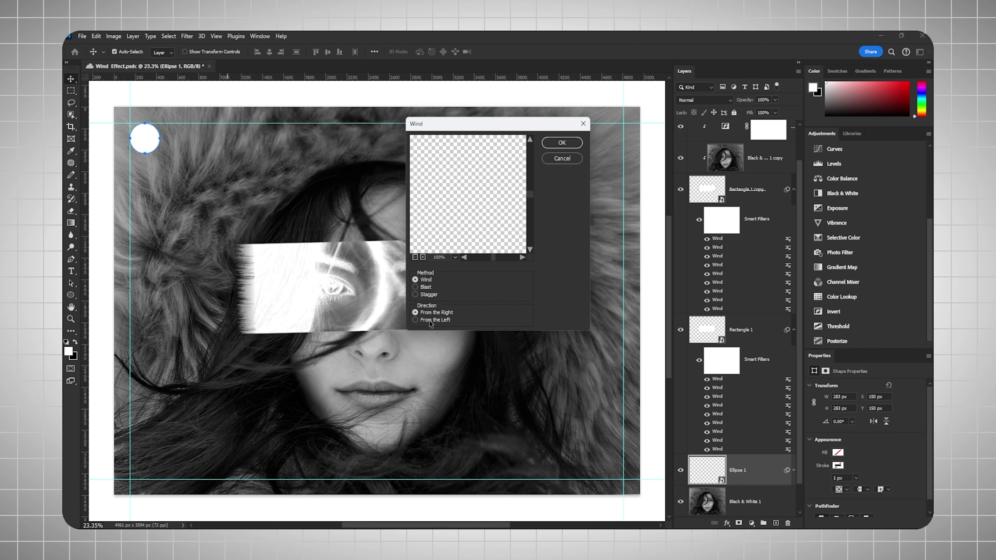
{"action": "left_click", "coordinate": [562, 143]}
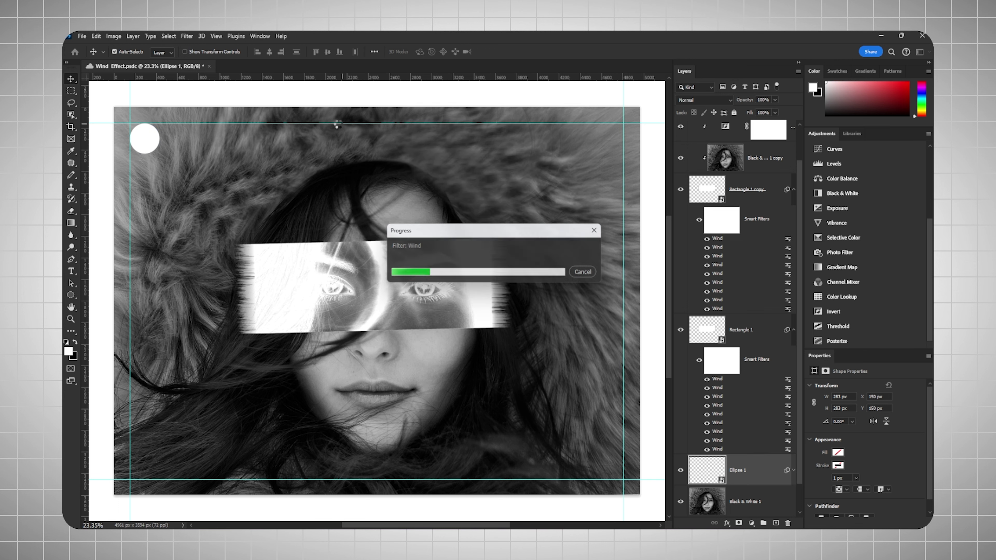
- Give the circle two more Wind filter passes
{"action": "left_click", "coordinate": [188, 38]}
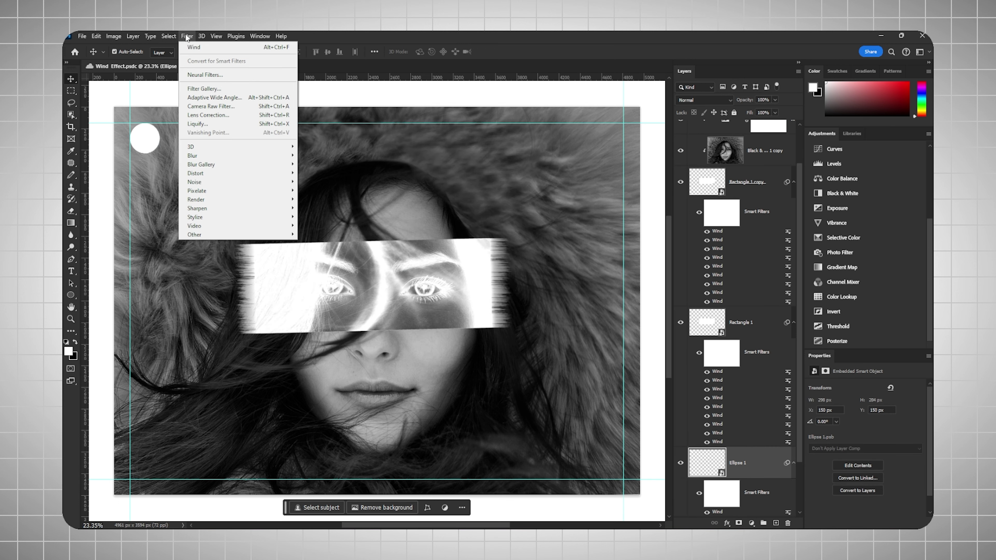
{"action": "left_click", "coordinate": [189, 41]}
{"action": "left_click", "coordinate": [189, 41]}
{"action": "left_click", "coordinate": [200, 46]}
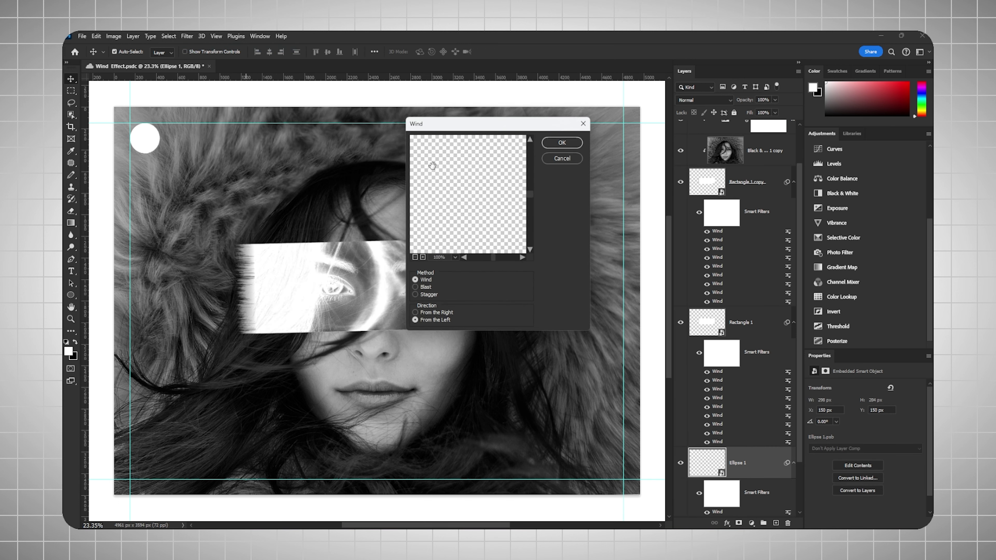
{"action": "left_click", "coordinate": [561, 143]}
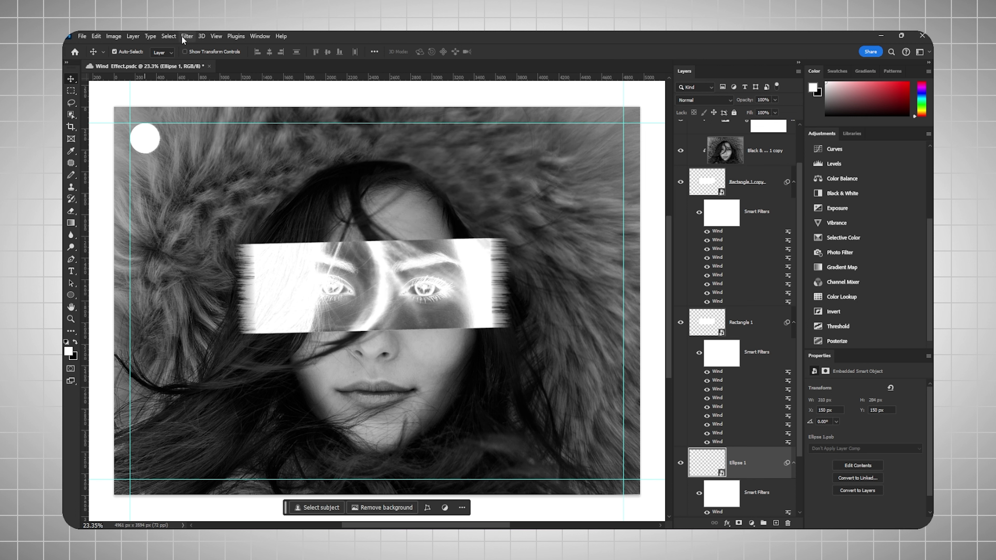
{"action": "left_click", "coordinate": [187, 37]}
{"action": "left_click", "coordinate": [189, 47]}
{"action": "left_click", "coordinate": [564, 143]}
- Type the title 'ALEXA -' / 'THE VISUALIZER' on two lines and move it to the lower left
{"action": "key", "text": "t"}
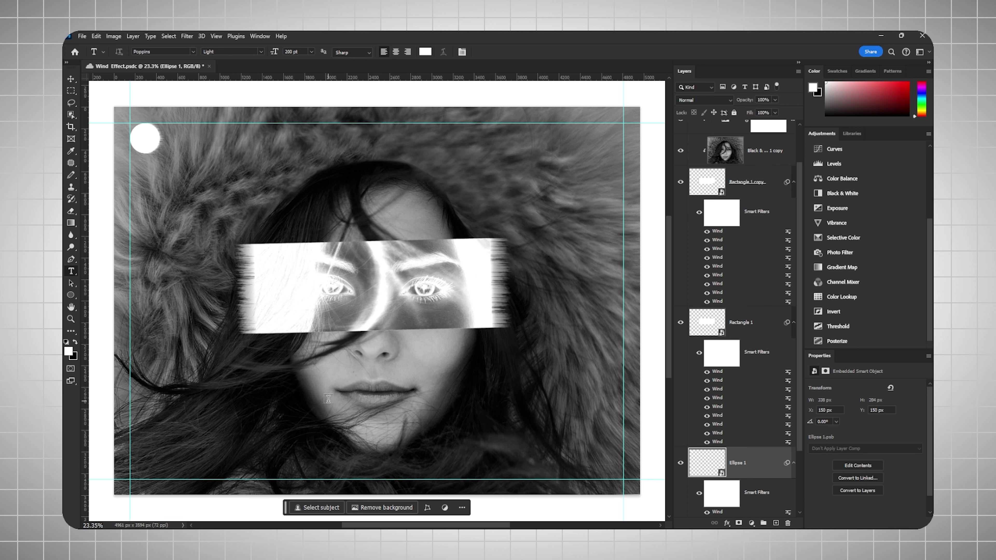
{"action": "left_click", "coordinate": [329, 399]}
{"action": "type", "text": "ALEX"}
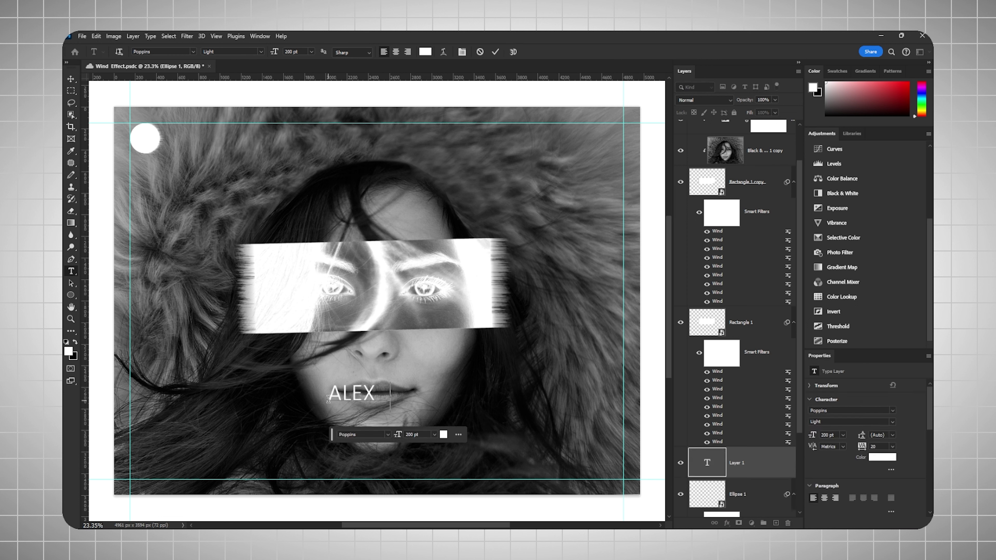
{"action": "type", "text": "A -"}
{"action": "key", "text": "Return"}
{"action": "type", "text": "HE VISU"}
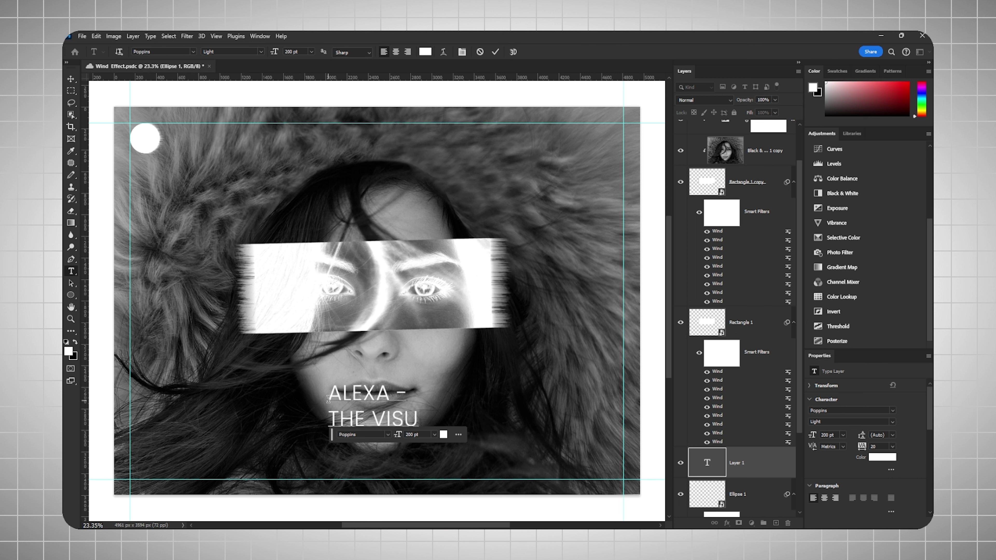
{"action": "type", "text": "ALIZER"}
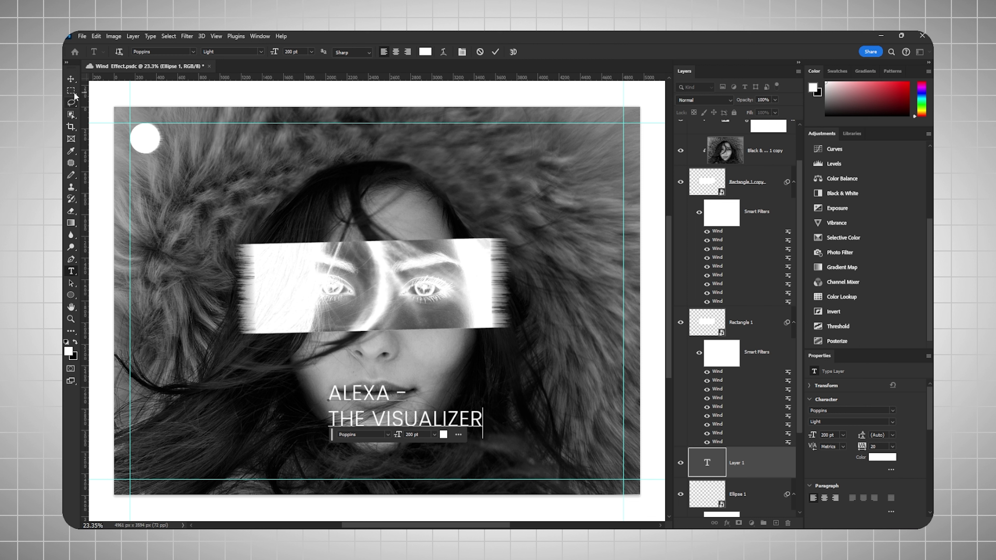
{"action": "left_click", "coordinate": [70, 78]}
{"action": "left_click_drag", "start_coordinate": [363, 409], "coordinate": [190, 417]}
- Set the title font to Bebas Neue Bold at 570 pt
{"action": "double_click", "coordinate": [195, 414]}
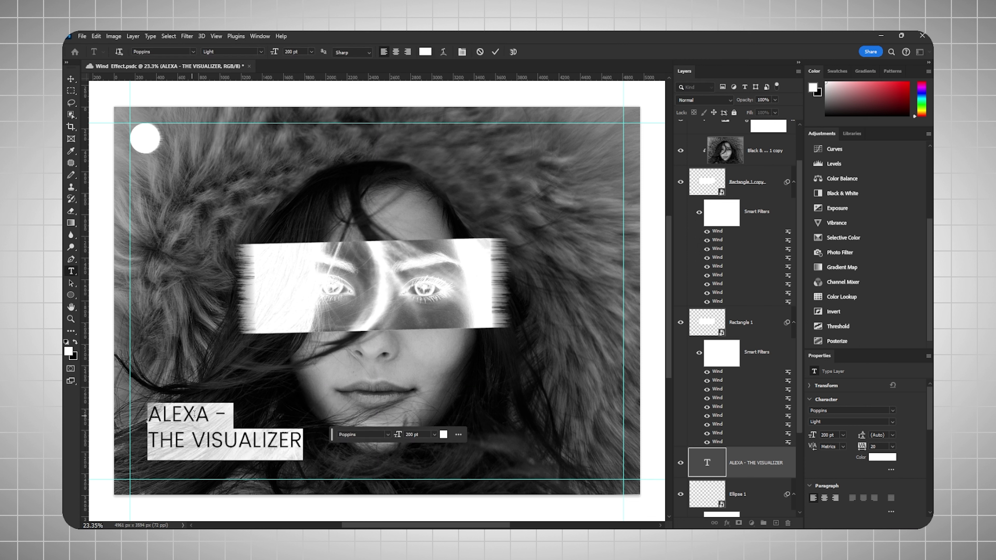
{"action": "left_click", "coordinate": [370, 435]}
{"action": "type", "text": "bebas"}
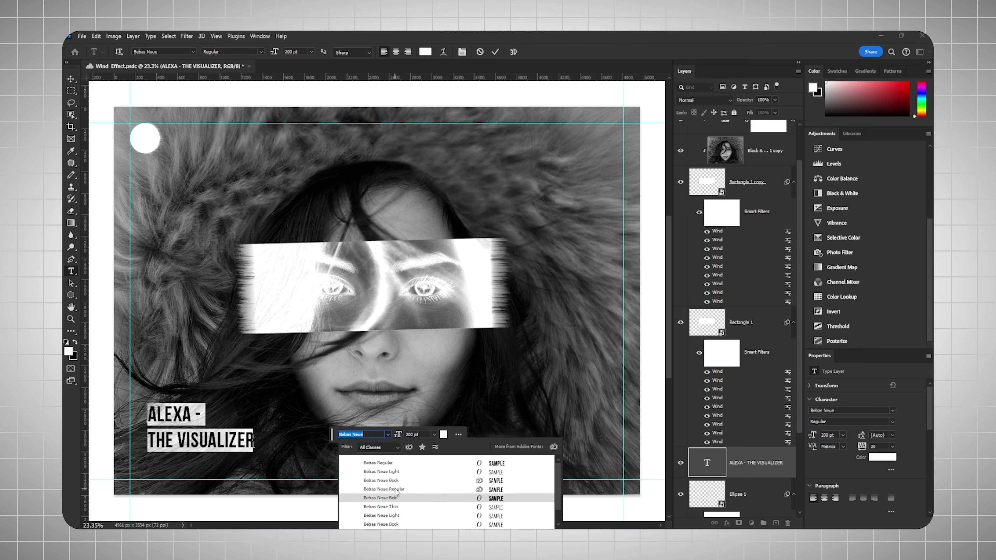
{"action": "left_click", "coordinate": [399, 499]}
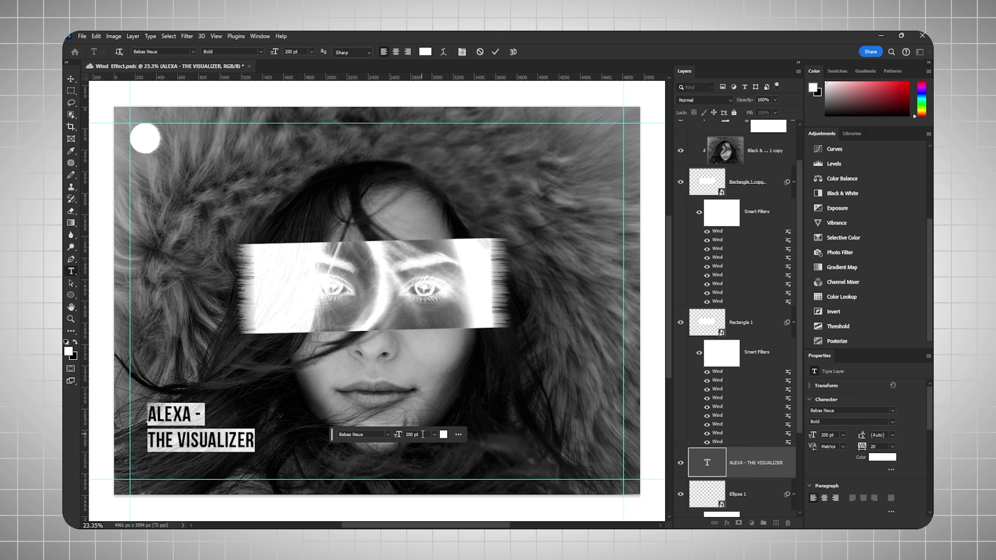
{"action": "left_click", "coordinate": [404, 435]}
{"action": "key", "text": "Return"}
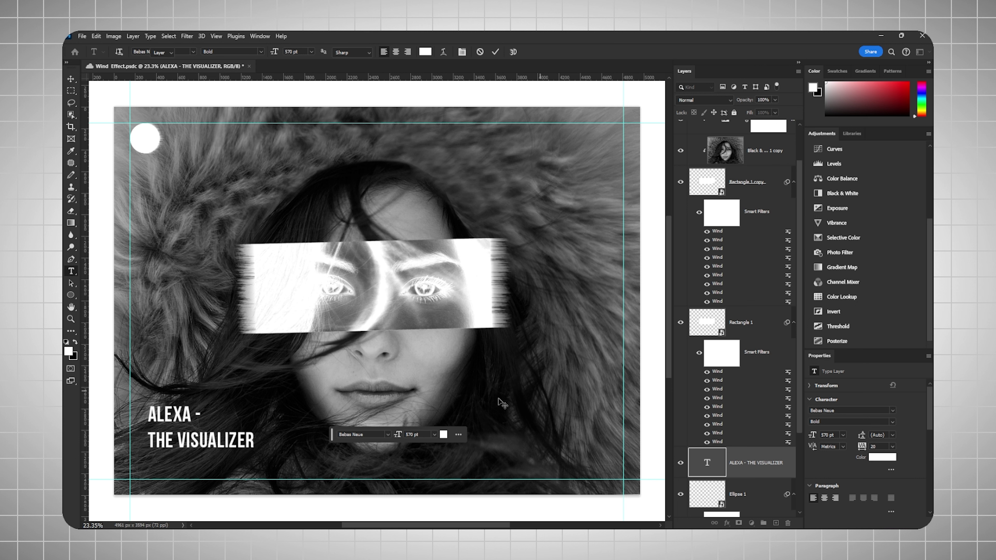
{"action": "key", "text": "v"}
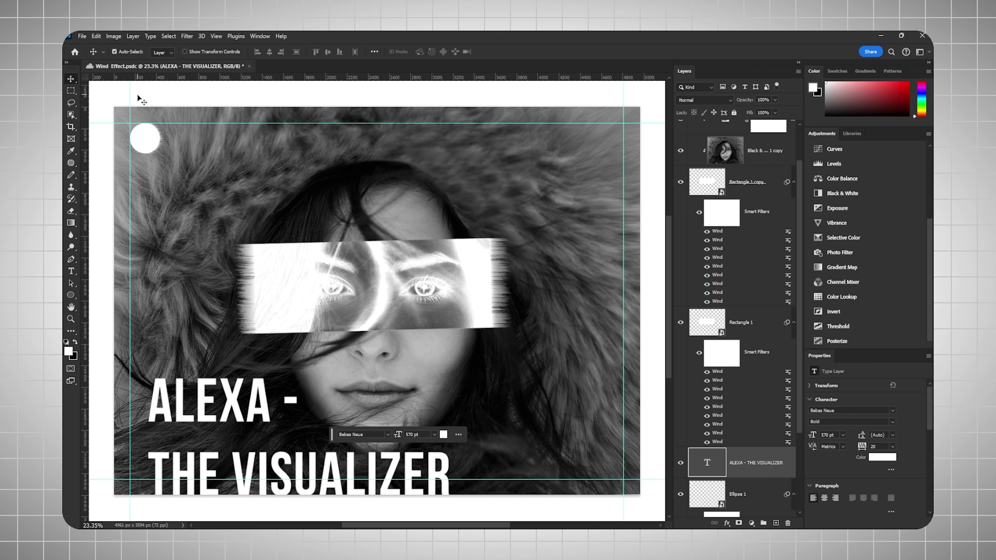
{"action": "left_click_drag", "start_coordinate": [232, 389], "coordinate": [224, 375]}
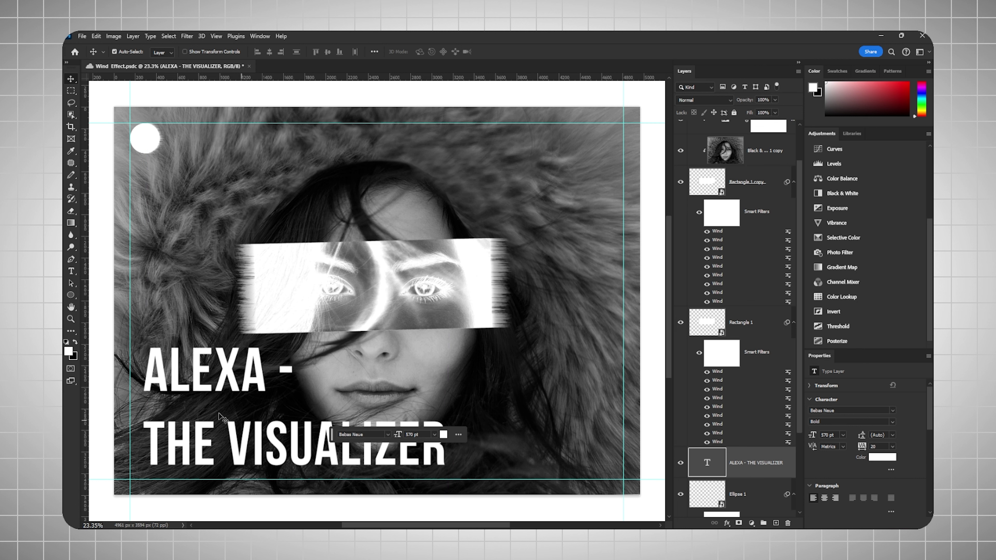
- Set the title's leading to 480 pt and place it near the bottom-left margin
{"action": "left_click", "coordinate": [882, 435]}
{"action": "type", "text": "480"}
{"action": "key", "text": "Return"}
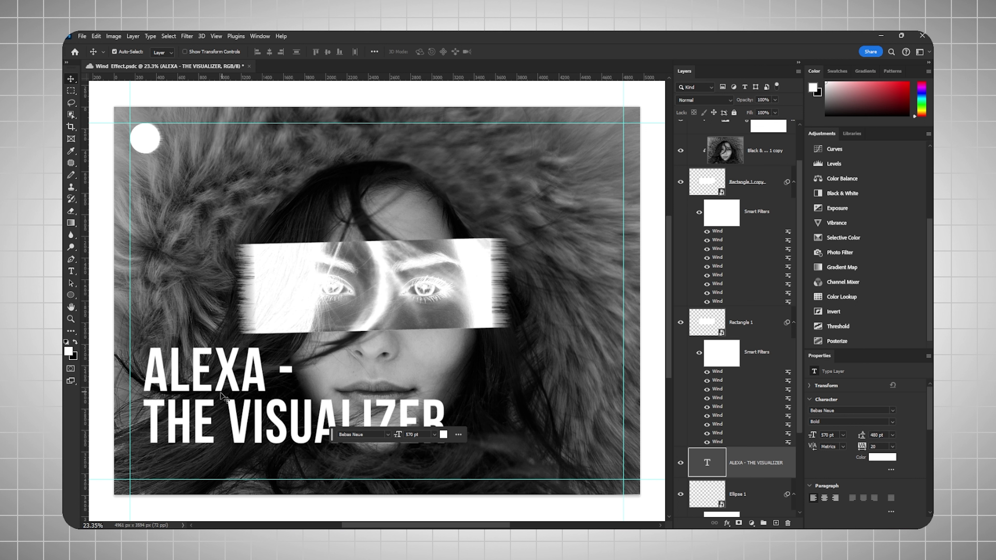
{"action": "left_click_drag", "start_coordinate": [201, 372], "coordinate": [186, 406]}
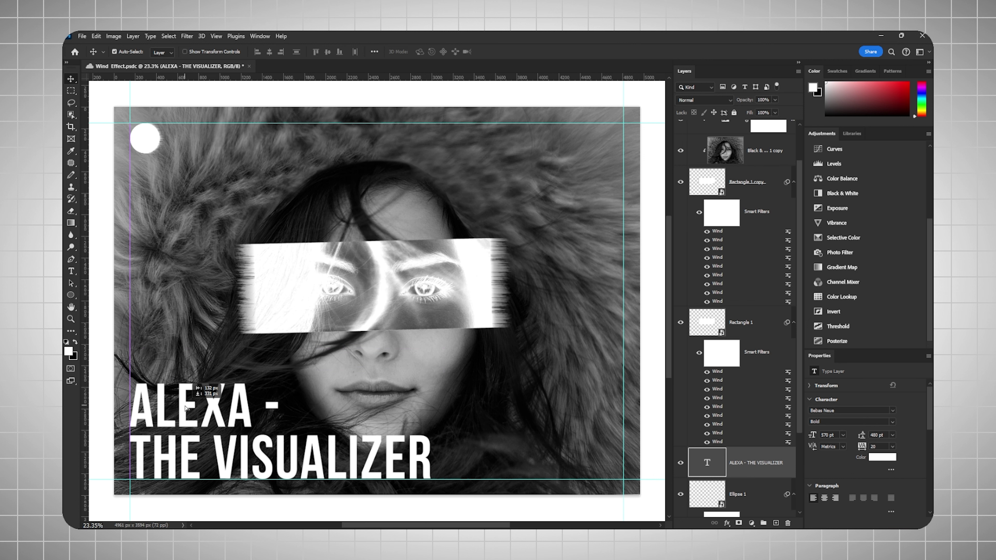
{"action": "left_click", "coordinate": [510, 396]}
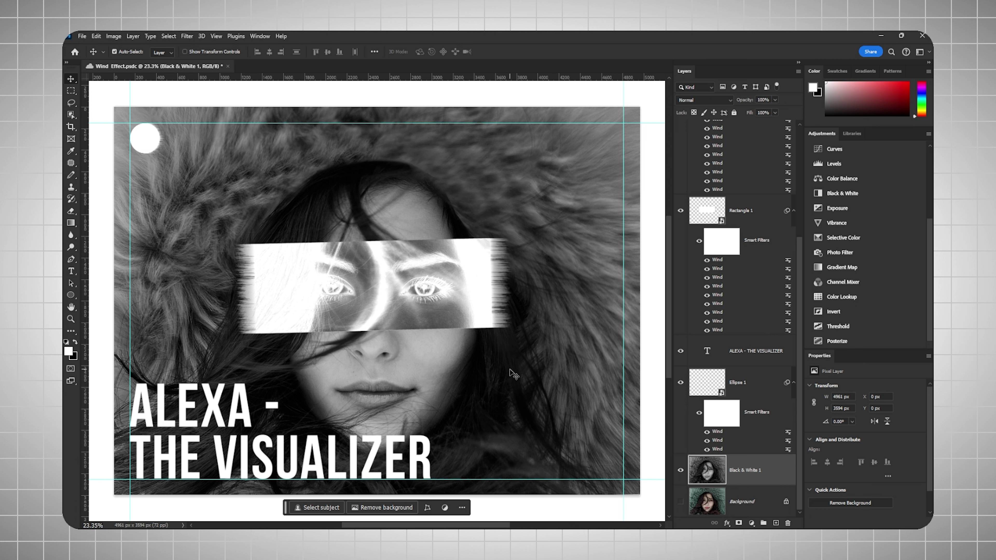
- Type 'SEE BEYOND' as a new text layer near the poster's top
{"action": "key", "text": "t"}
{"action": "left_click", "coordinate": [226, 166]}
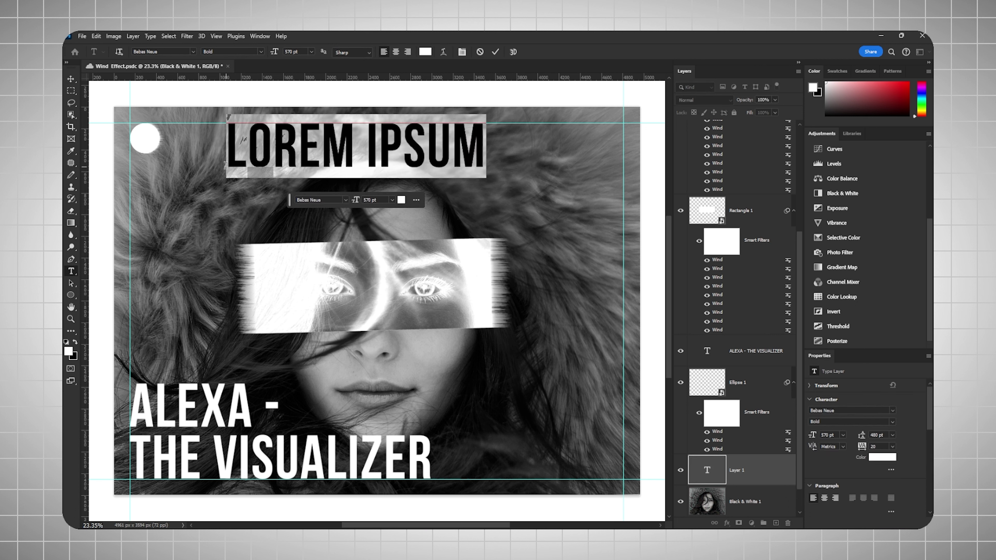
{"action": "type", "text": "SEE B"}
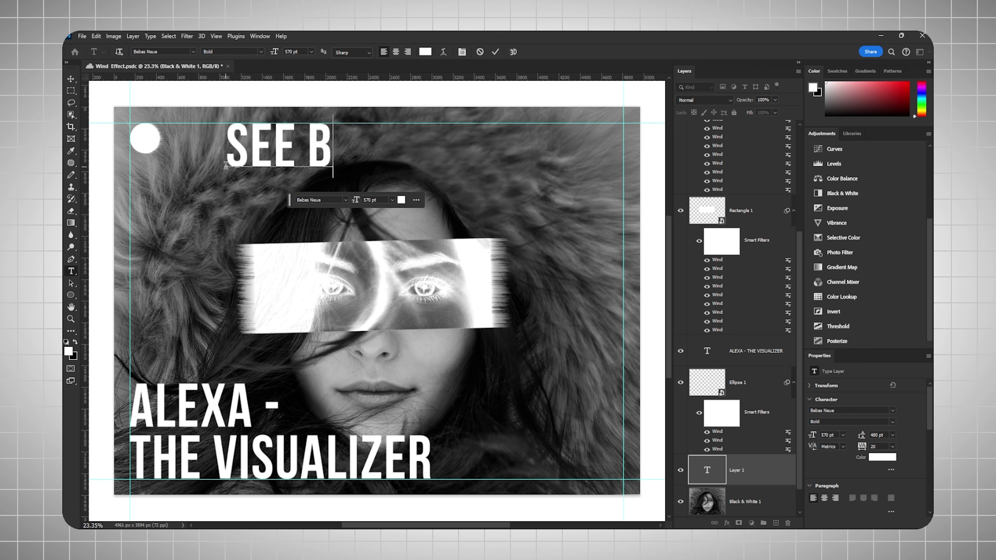
{"action": "type", "text": "EYOND"}
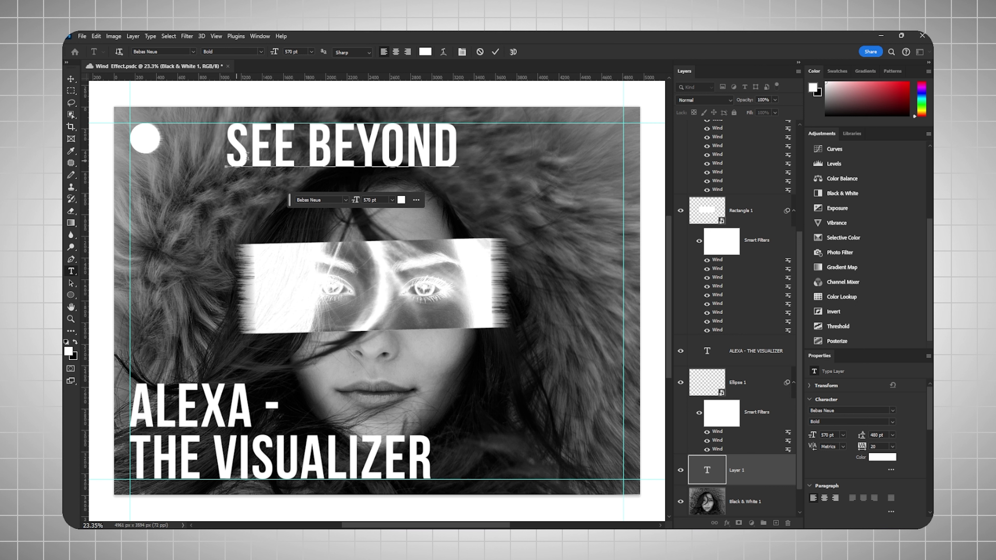
{"action": "left_click", "coordinate": [71, 79]}
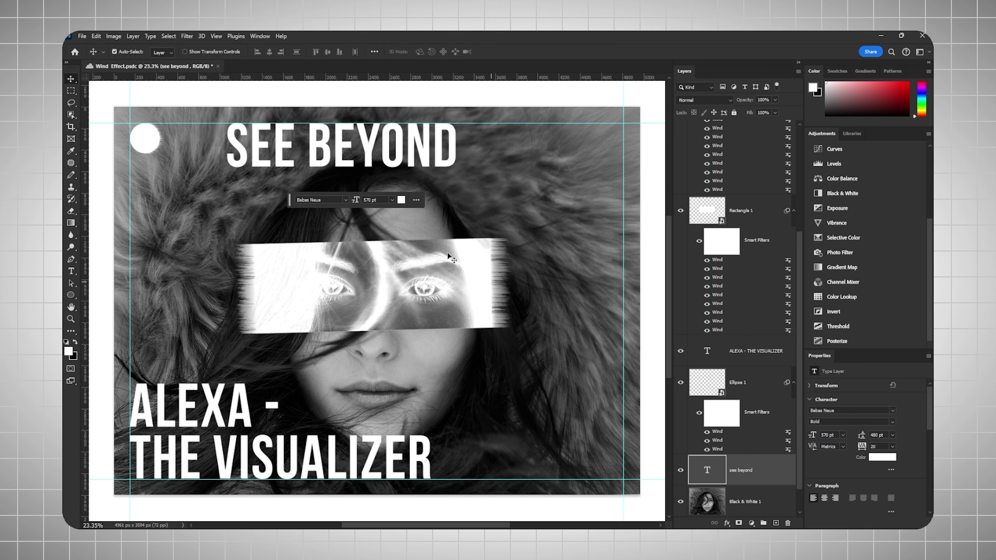
- Style the text Poppins Light 82 pt with 120 pt leading and extend it with 'the screen with alexa's cinema.'
{"action": "key", "text": "t"}
{"action": "key", "text": "Return"}
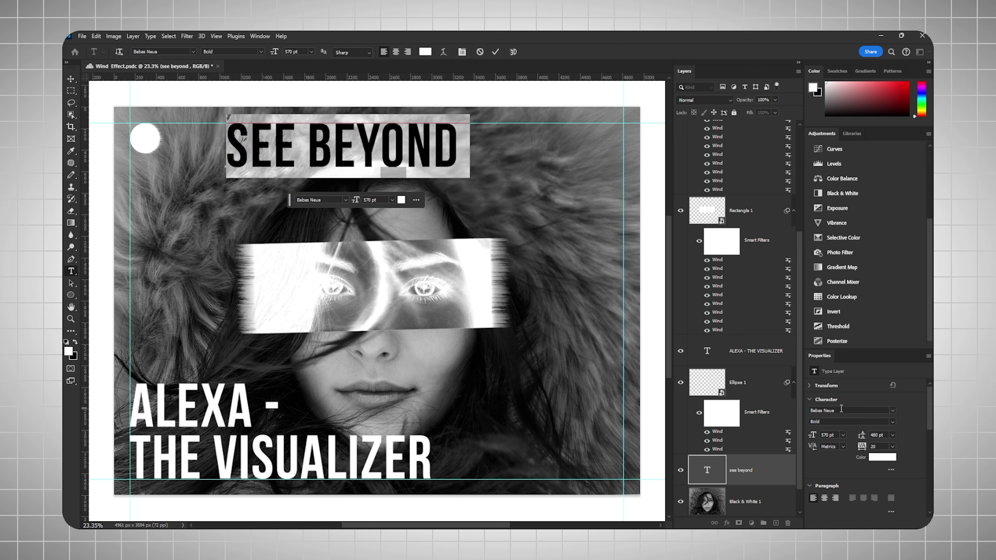
{"action": "left_click", "coordinate": [842, 409]}
{"action": "left_click", "coordinate": [892, 410]}
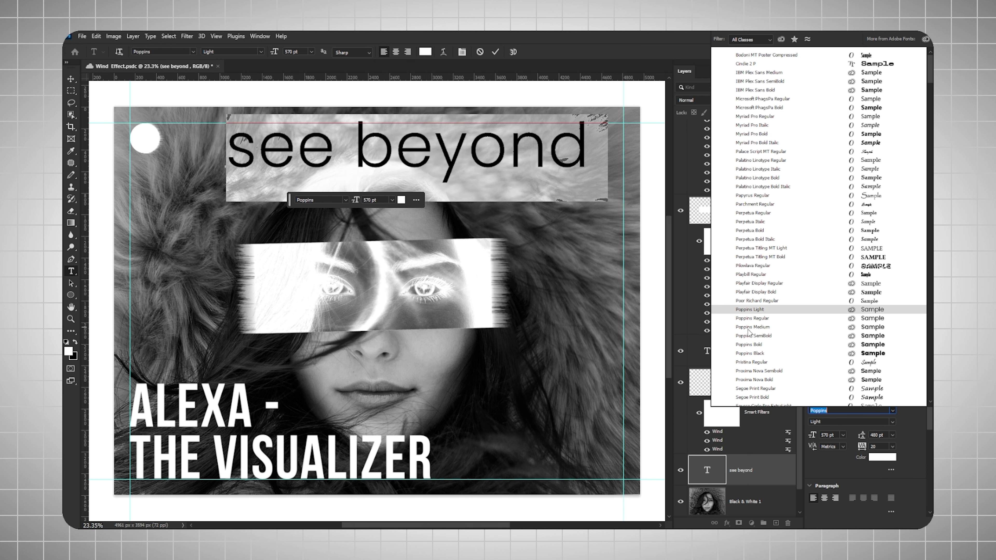
{"action": "left_click", "coordinate": [761, 310]}
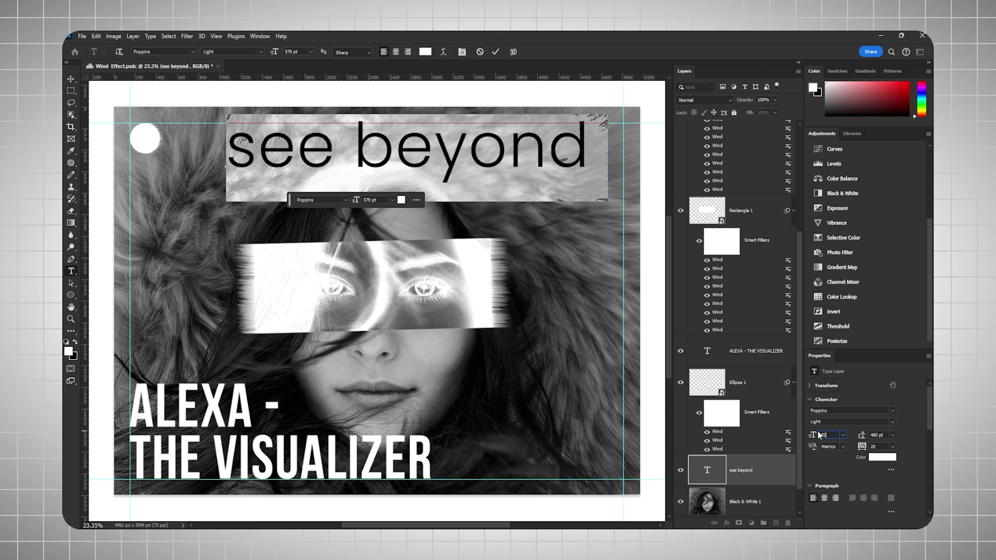
{"action": "key", "text": "Tab"}
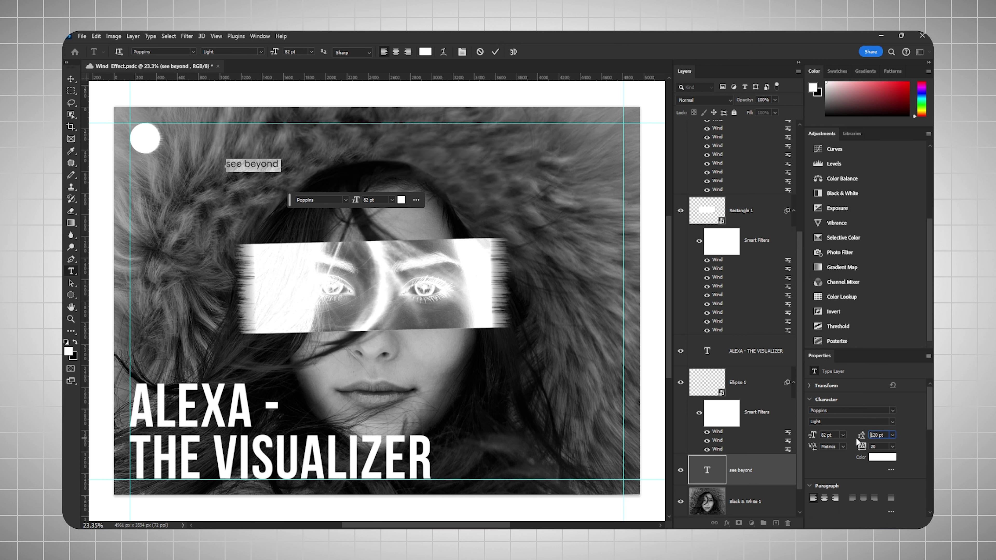
{"action": "key", "text": "Return"}
{"action": "left_click", "coordinate": [279, 164]}
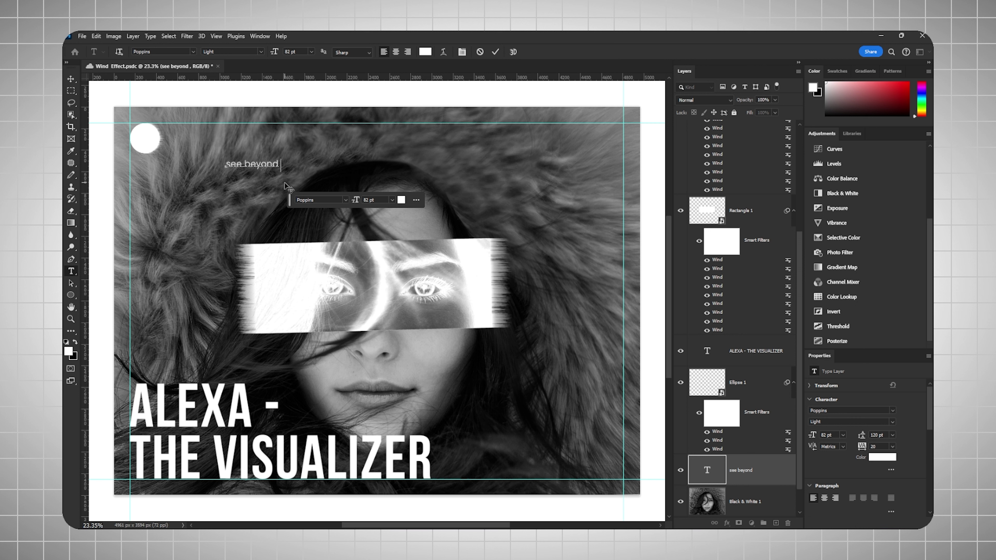
{"action": "type", "text": "the screen with "}
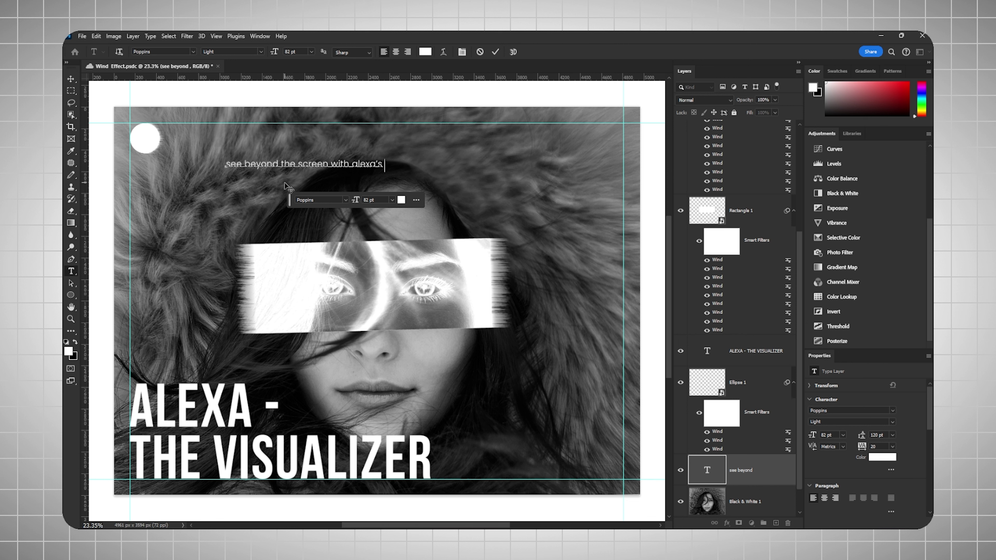
{"action": "type", "text": "alexa's cinematic journey."}
- Move the tagline beside the title and break it into three lines before 'screen' and 'cinematic'
{"action": "left_click", "coordinate": [71, 79]}
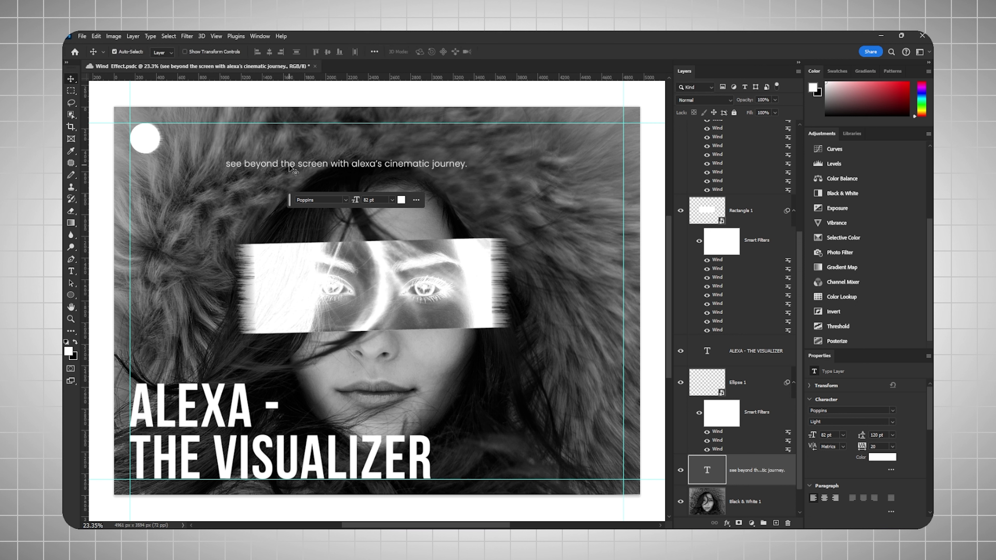
{"action": "left_click_drag", "start_coordinate": [290, 168], "coordinate": [528, 433]}
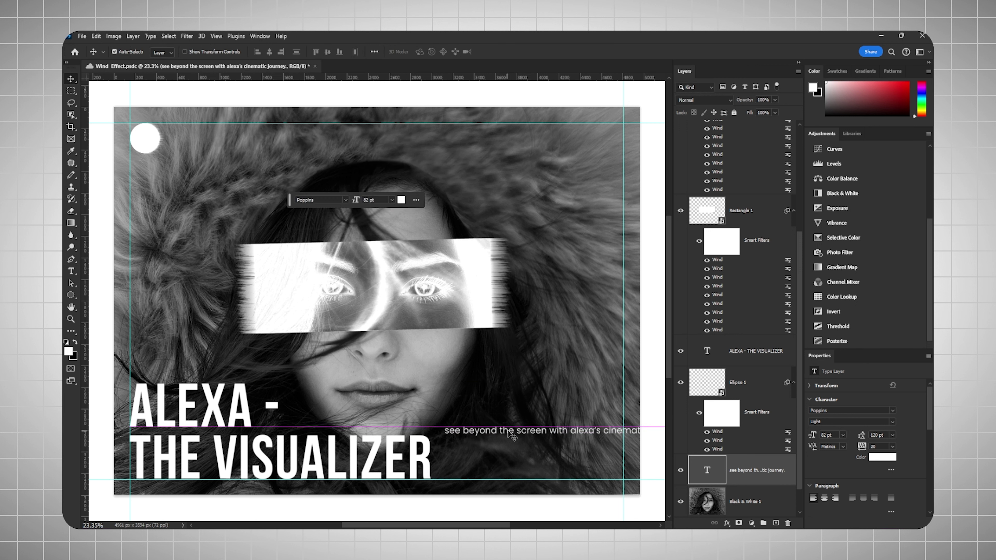
{"action": "double_click", "coordinate": [525, 431]}
{"action": "left_click", "coordinate": [550, 433]}
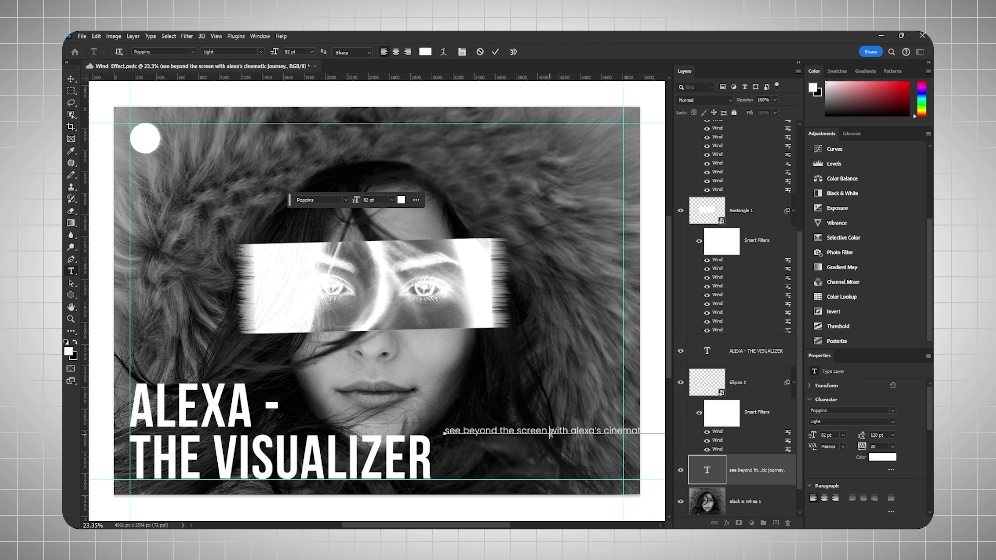
{"action": "left_click", "coordinate": [518, 432]}
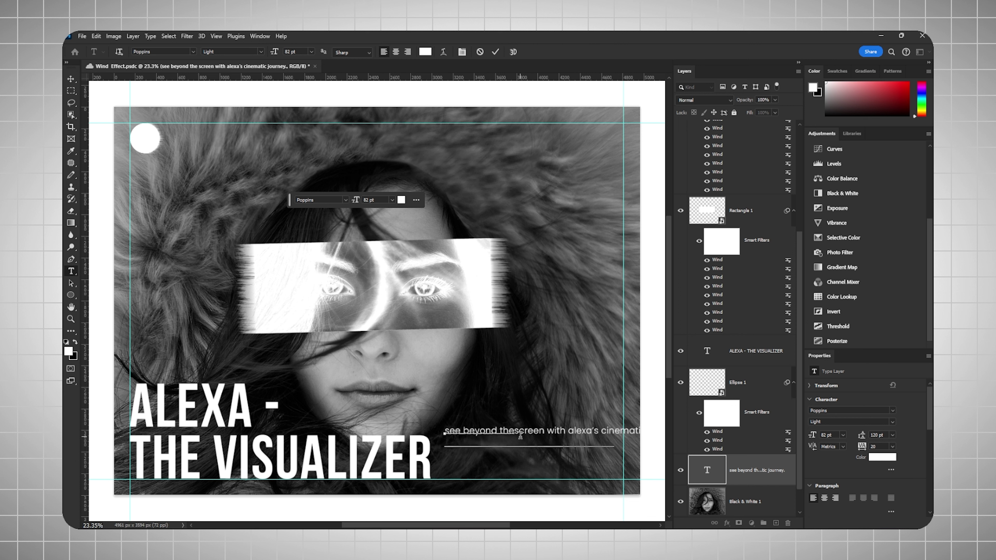
{"action": "key", "text": "Return"}
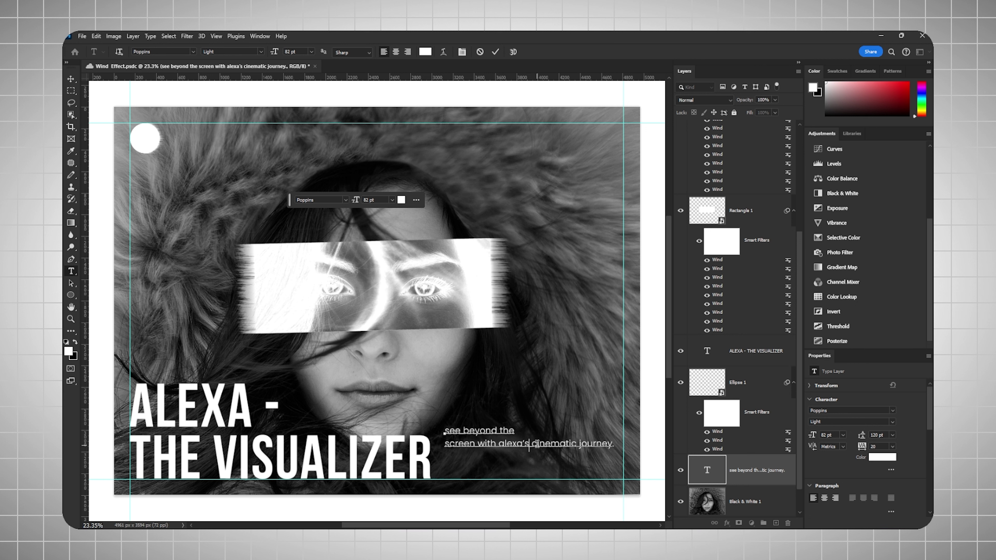
{"action": "key", "text": "Return"}
{"action": "key", "text": "Escape"}
{"action": "key", "text": "v"}
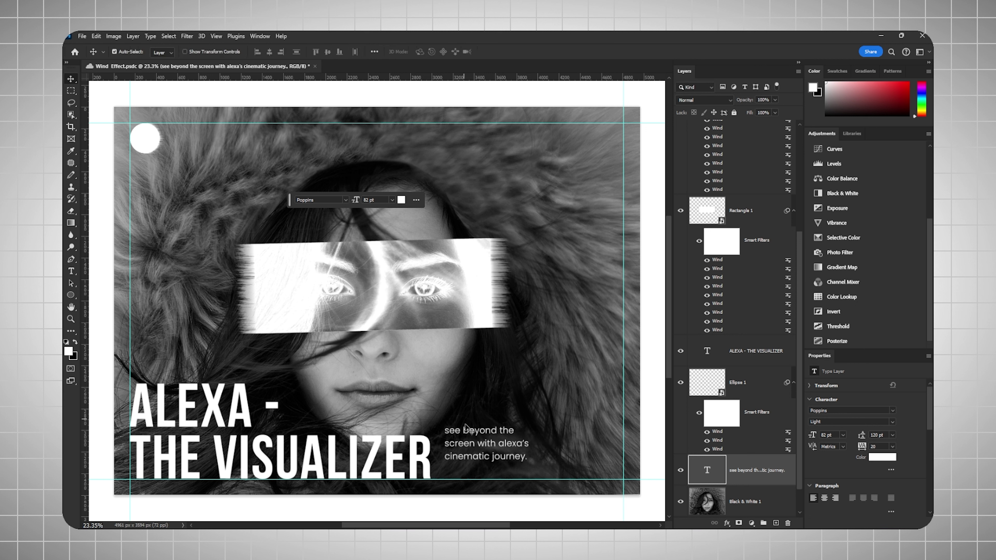
- Place the tagline in the lower-right corner and save Wind Effect.psdc
{"action": "left_click_drag", "start_coordinate": [467, 427], "coordinate": [576, 464]}
{"action": "left_click", "coordinate": [649, 416]}
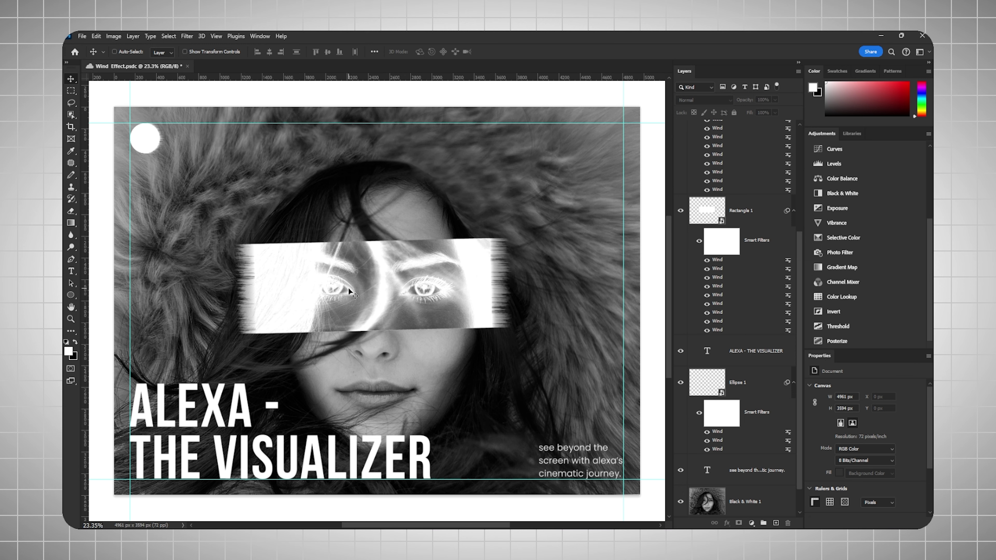
{"action": "scroll", "coordinate": [350, 291], "scroll_direction": "down", "scroll_amount": 1}
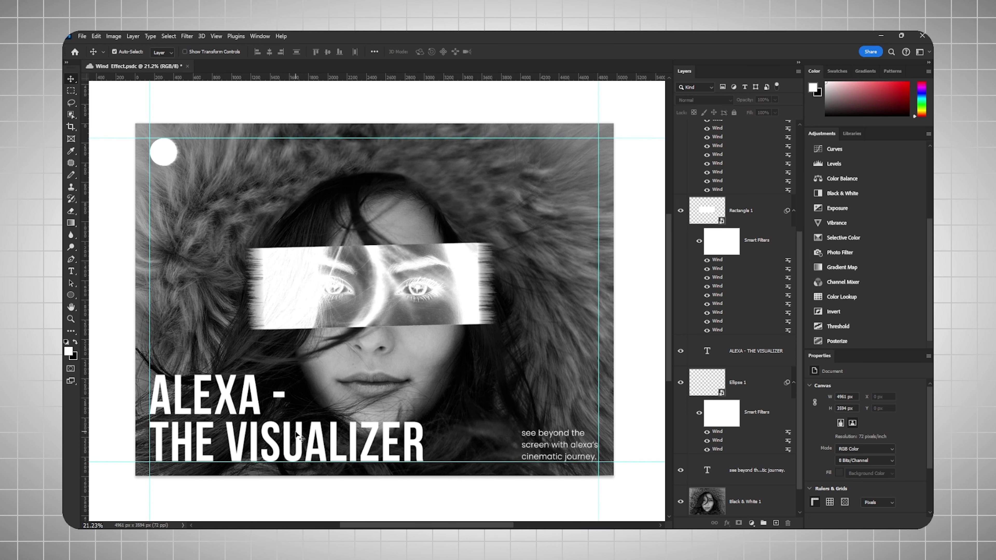
{"action": "key", "text": "ctrl+s"}
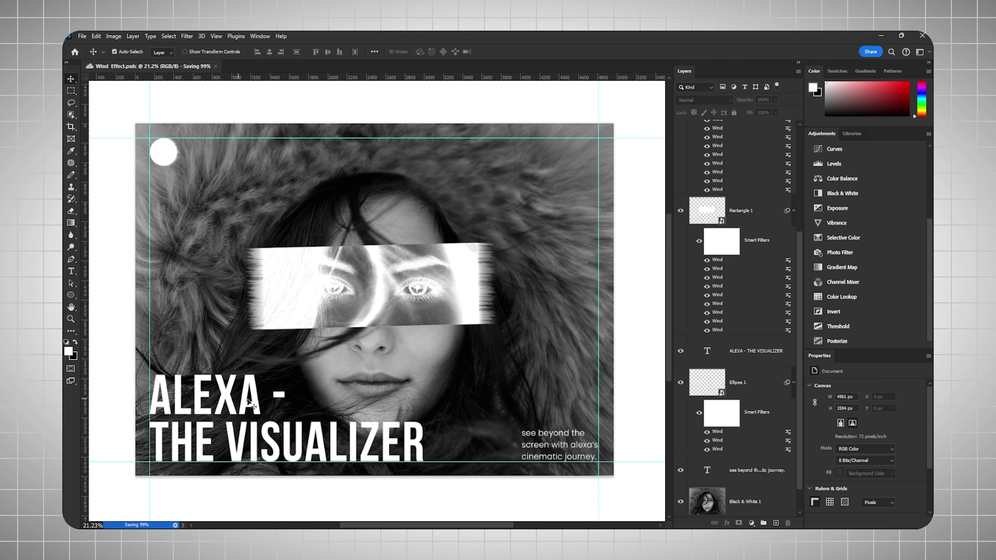
{"action": "scroll", "coordinate": [725, 313], "scroll_direction": "down", "scroll_amount": 1}
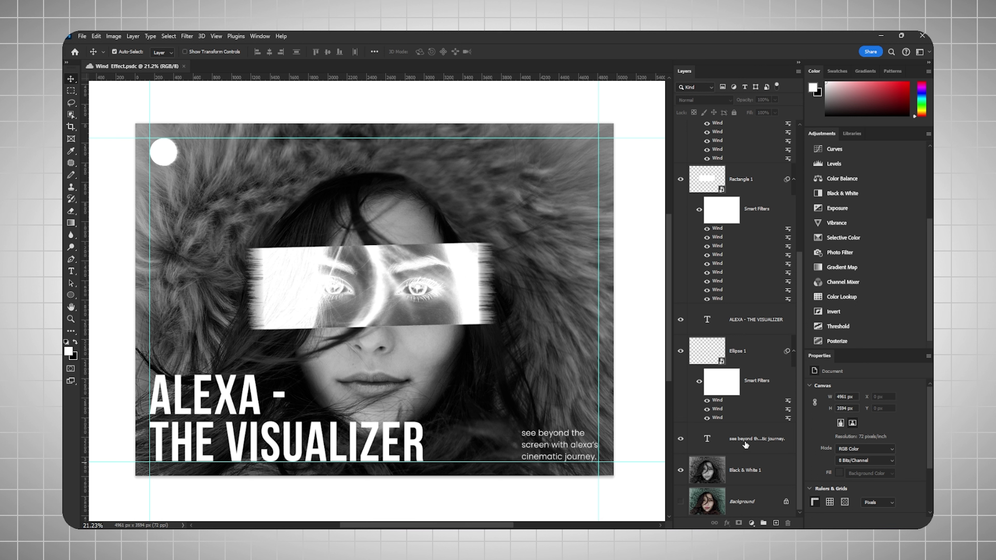
- Convert the ALEXA - THE VISUALIZER title to a smart object with Wind blowing from the right
{"action": "left_click", "coordinate": [738, 325]}
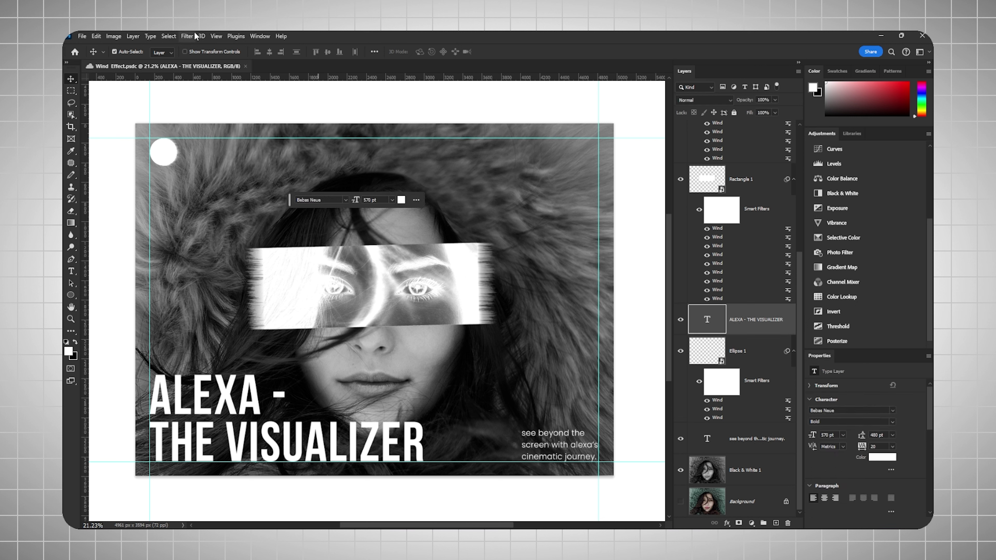
{"action": "left_click", "coordinate": [185, 36]}
{"action": "mouse_move", "coordinate": [222, 218]}
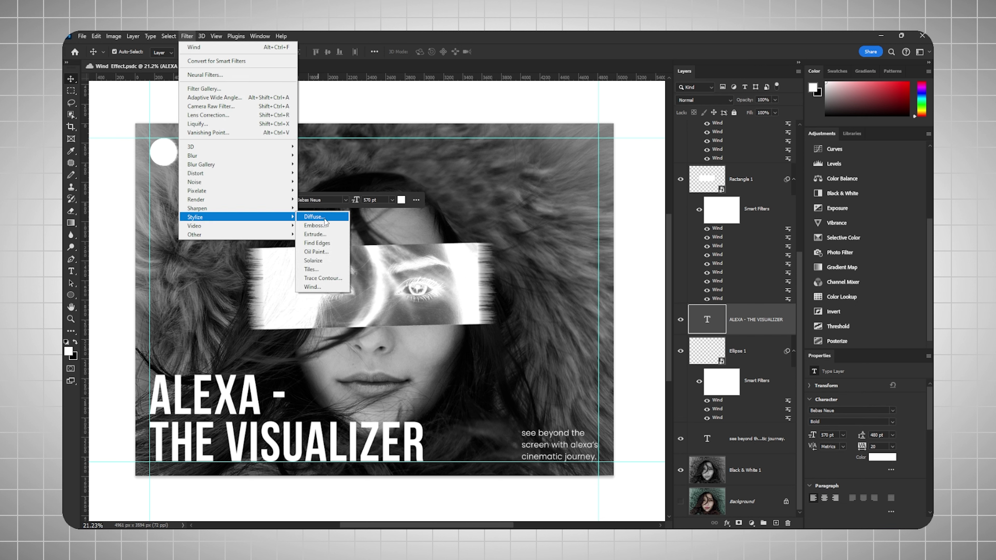
{"action": "left_click", "coordinate": [313, 287]}
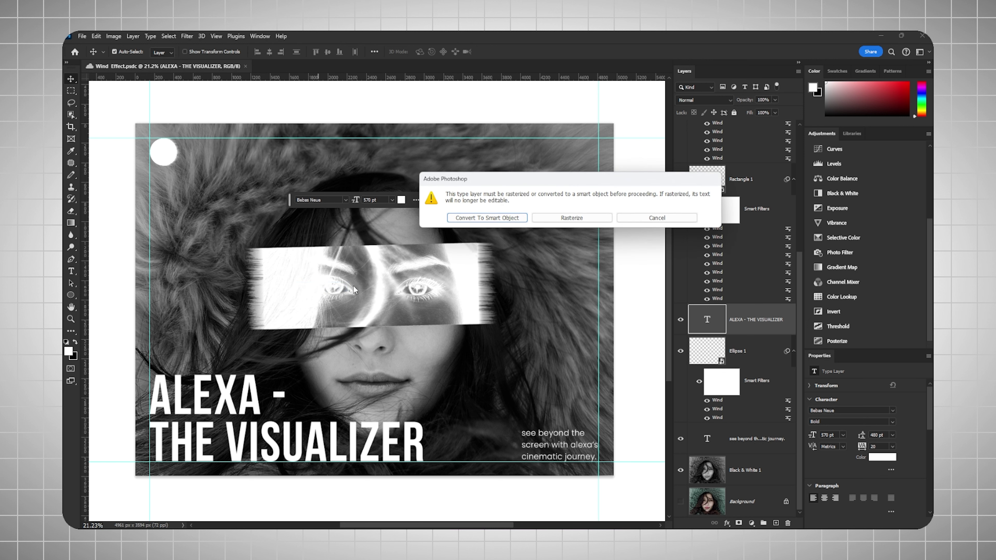
{"action": "left_click", "coordinate": [466, 220]}
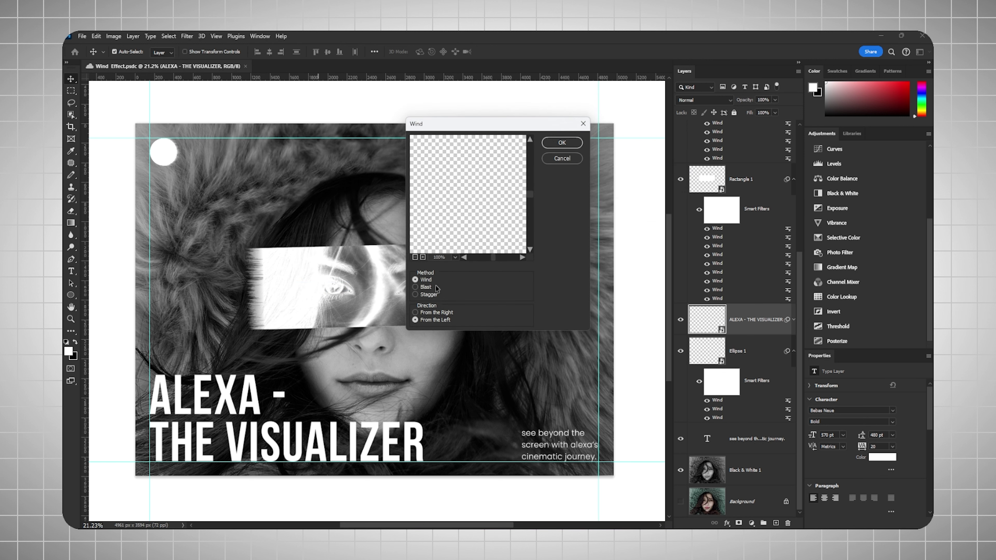
{"action": "left_click", "coordinate": [425, 314]}
{"action": "left_click", "coordinate": [561, 142]}
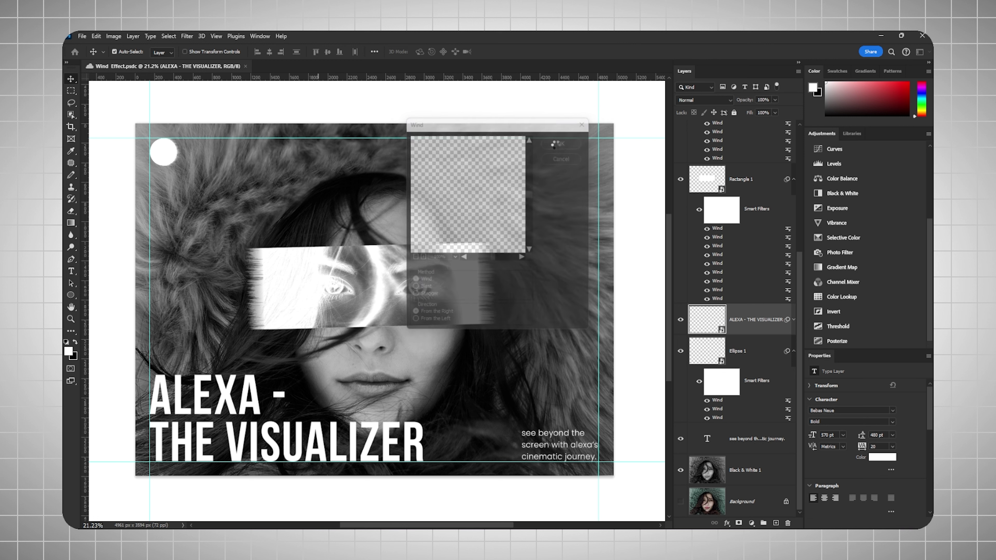
- Apply a second Wind pass to the title
{"action": "left_click", "coordinate": [187, 35]}
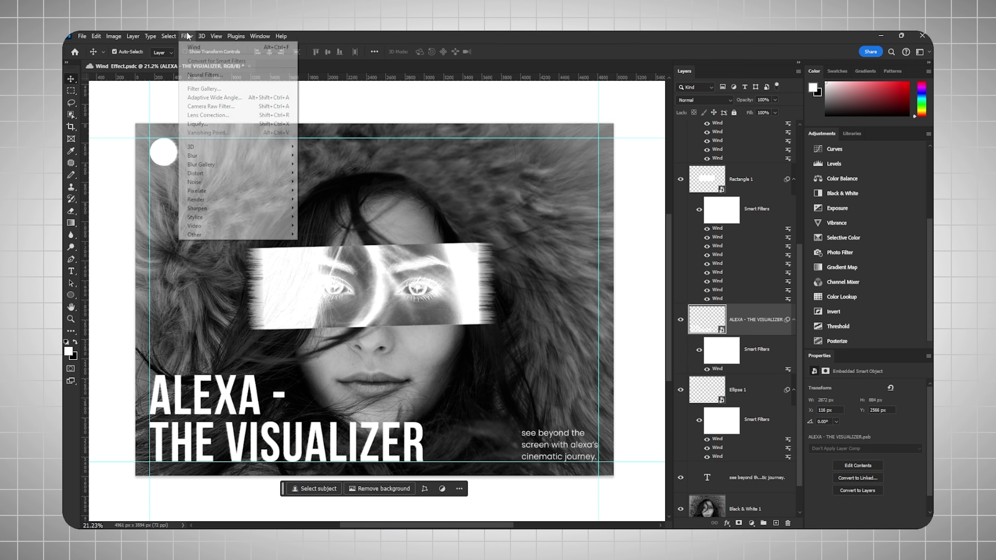
{"action": "left_click", "coordinate": [197, 46]}
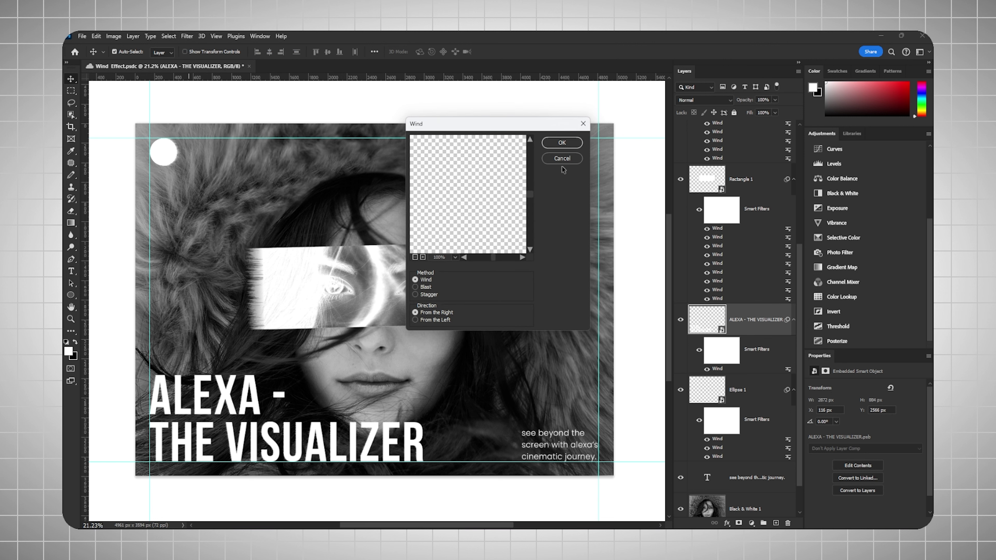
{"action": "left_click", "coordinate": [562, 143]}
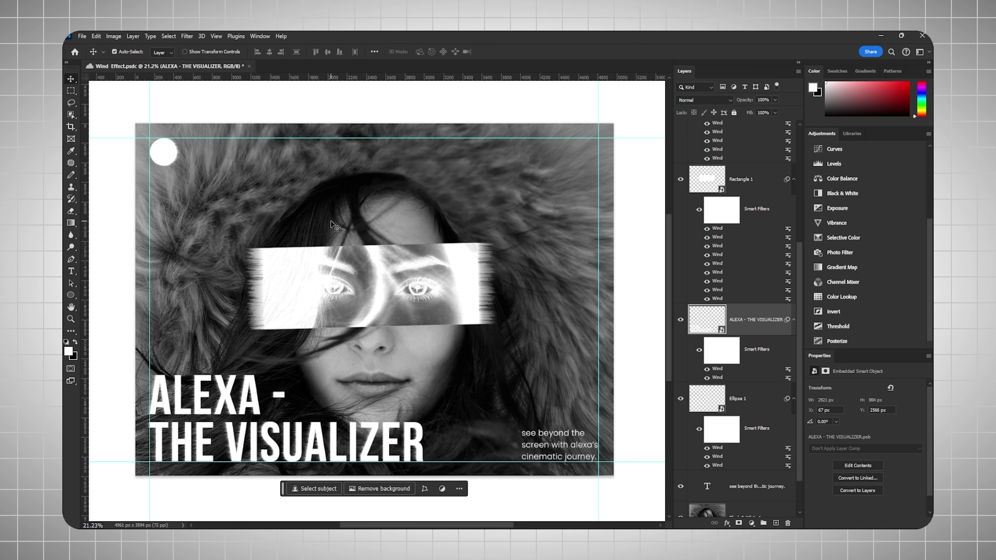
{"action": "left_click", "coordinate": [628, 274]}
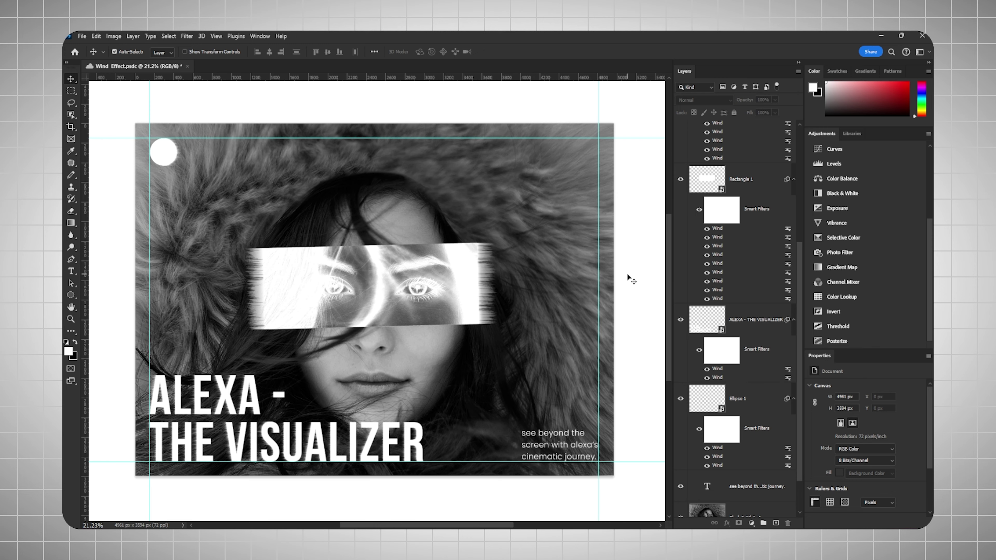